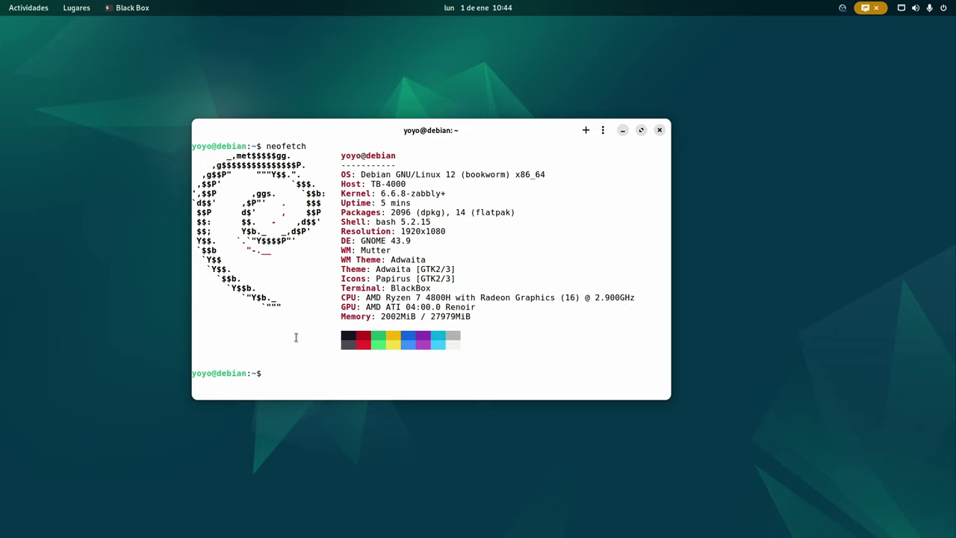
- Switch to Firefox and view the PipeWire releases page on GitLab, then minimize the browser
{"action": "left_click_drag", "start_coordinate": [515, 130], "coordinate": [527, 104]}
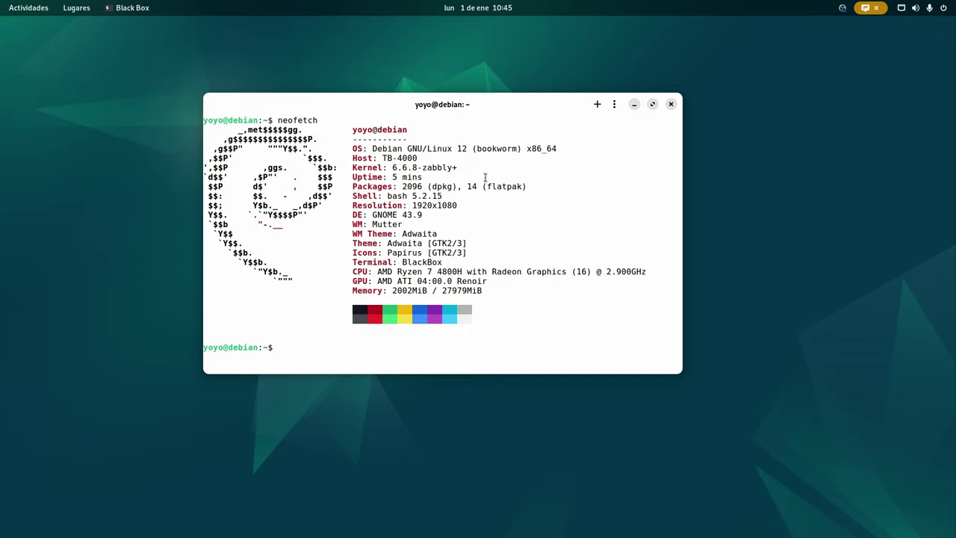
{"action": "key", "text": "super"}
{"action": "left_click", "coordinate": [549, 259]}
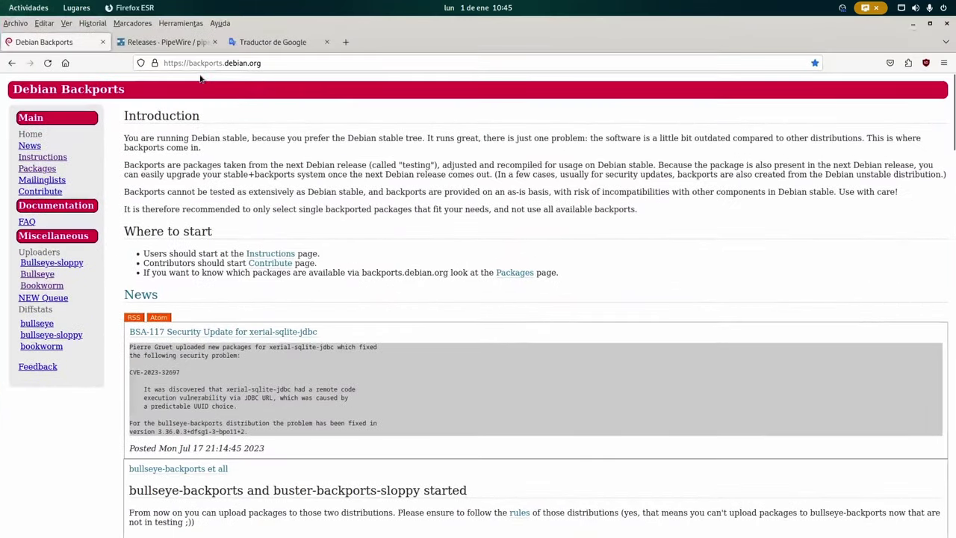
{"action": "left_click", "coordinate": [157, 42]}
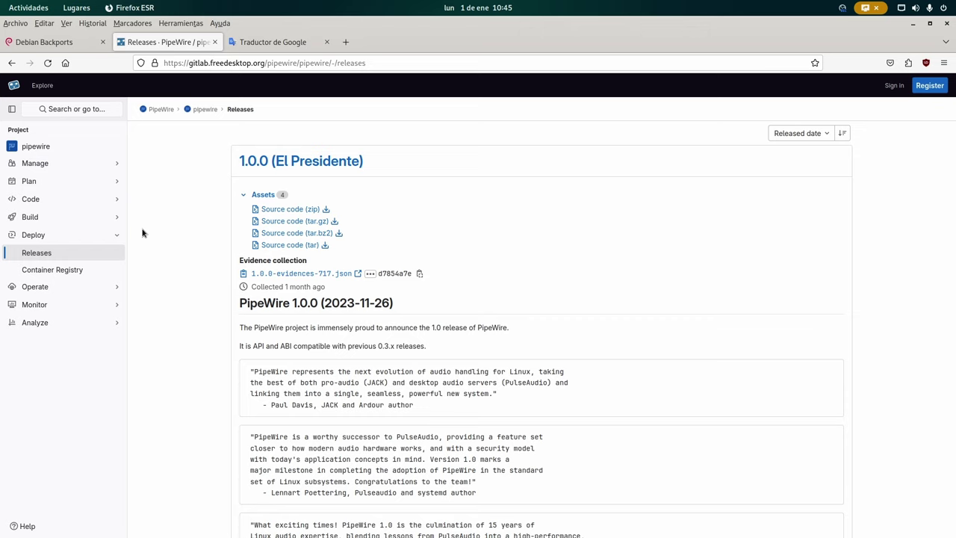
{"action": "left_click", "coordinate": [912, 25]}
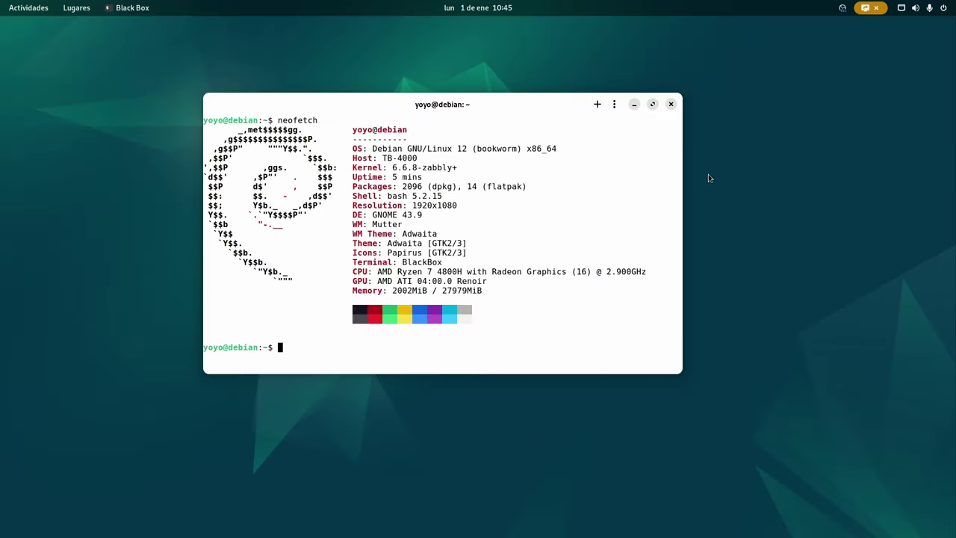
- Launch the Synaptic package manager, searching for "sy", and authenticate with the administrator password
{"action": "left_click", "coordinate": [35, 10]}
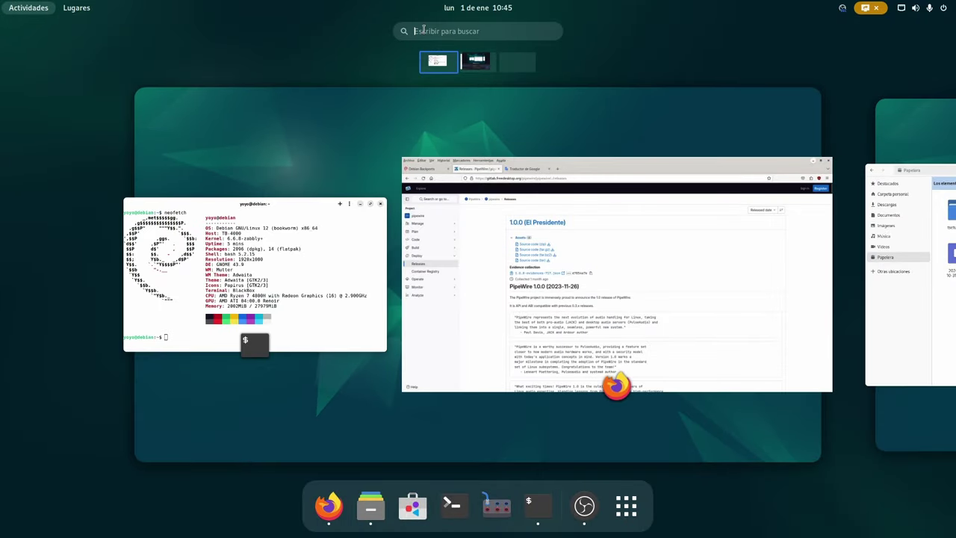
{"action": "type", "text": "sy"}
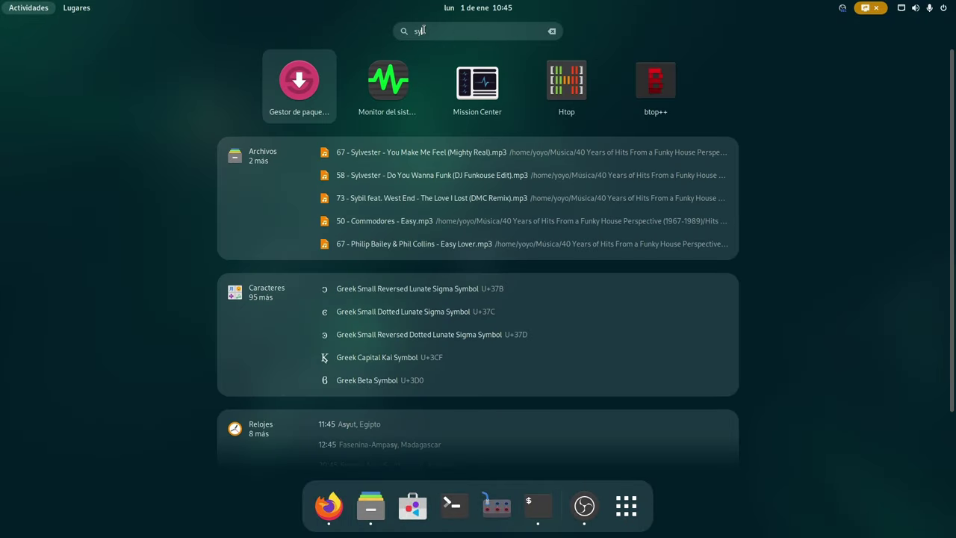
{"action": "left_click", "coordinate": [306, 86]}
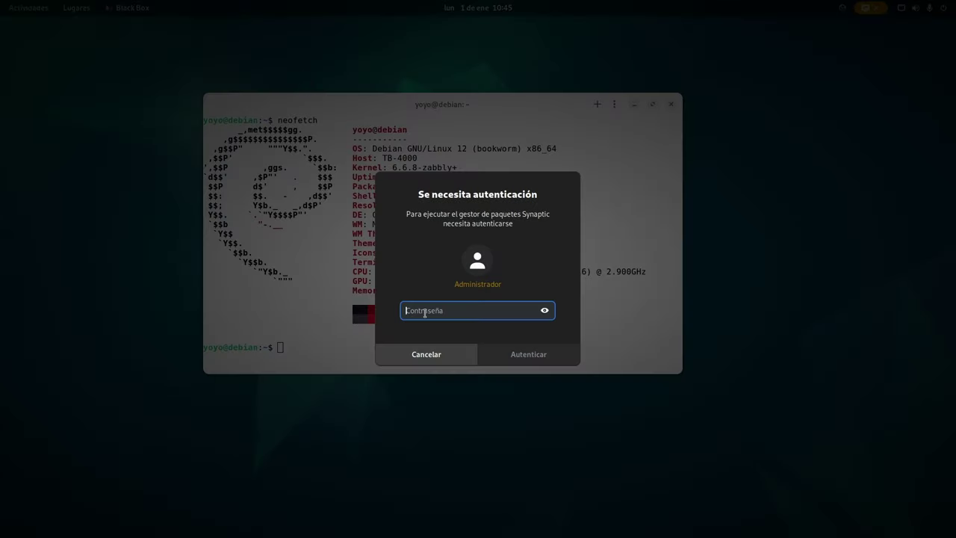
{"action": "type", "text": "********"}
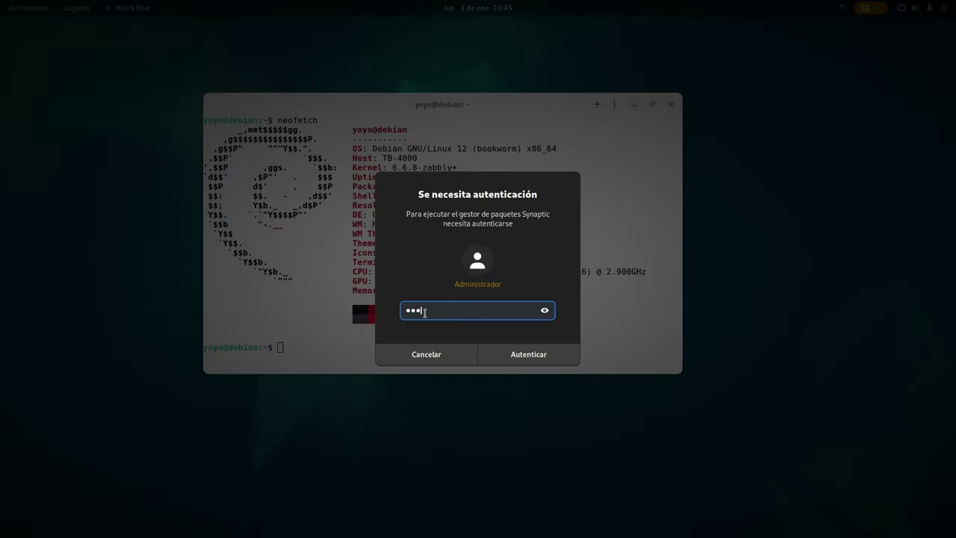
{"action": "key", "text": "Return"}
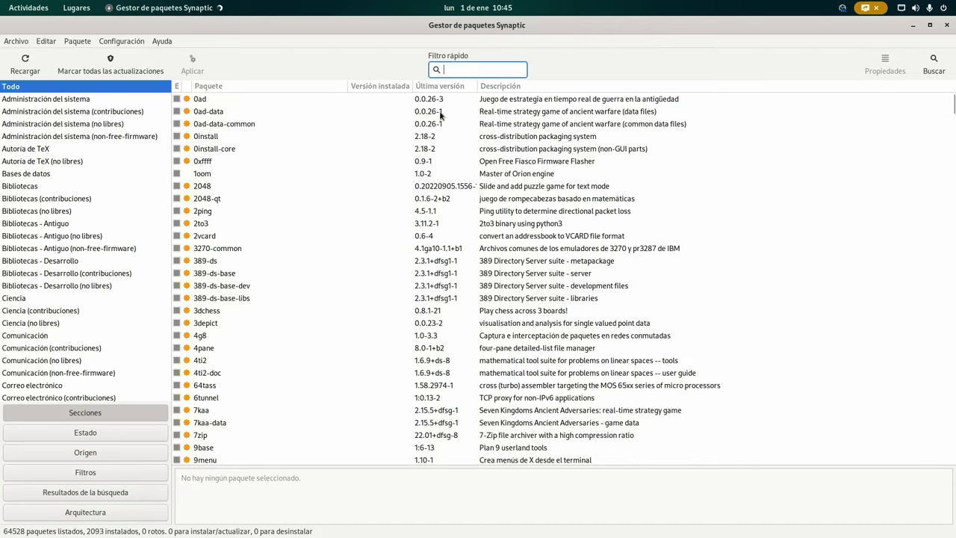
- Filter the Synaptic packages by "pipewire", examine their installed and latest versions, and close Synaptic
{"action": "type", "text": "pipewire"}
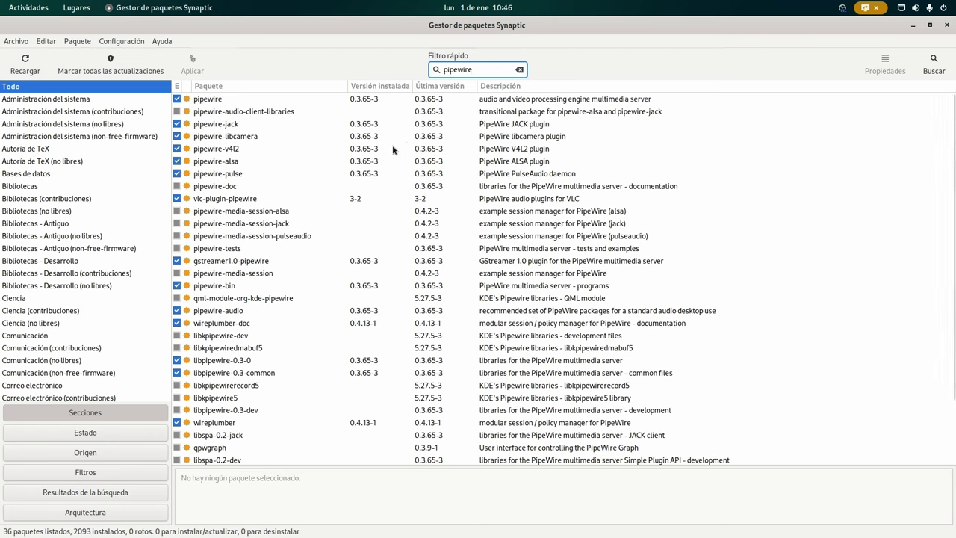
{"action": "scroll", "coordinate": [373, 172], "scroll_direction": "down", "scroll_amount": 2}
{"action": "scroll", "coordinate": [286, 262], "scroll_direction": "up", "scroll_amount": 2}
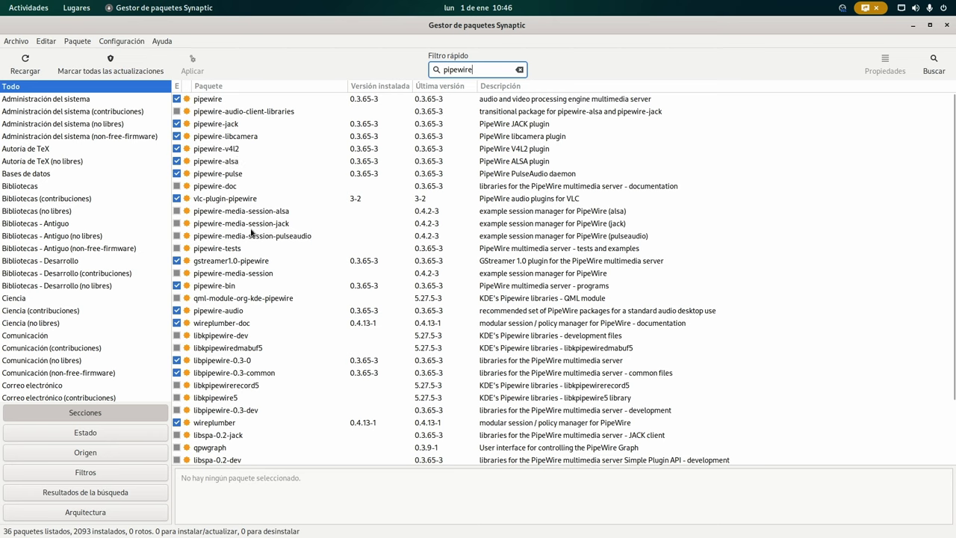
{"action": "left_click", "coordinate": [237, 204]}
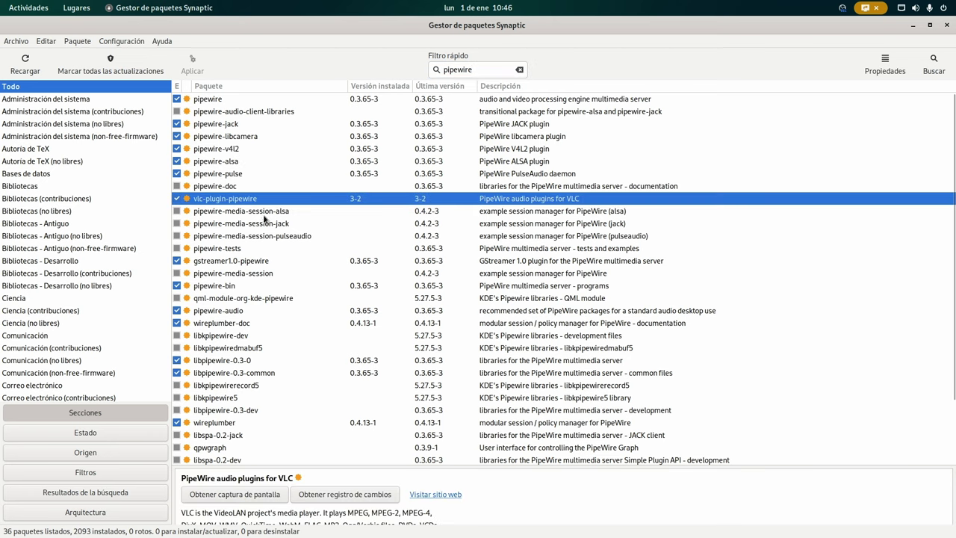
{"action": "scroll", "coordinate": [283, 276], "scroll_direction": "down", "scroll_amount": 2}
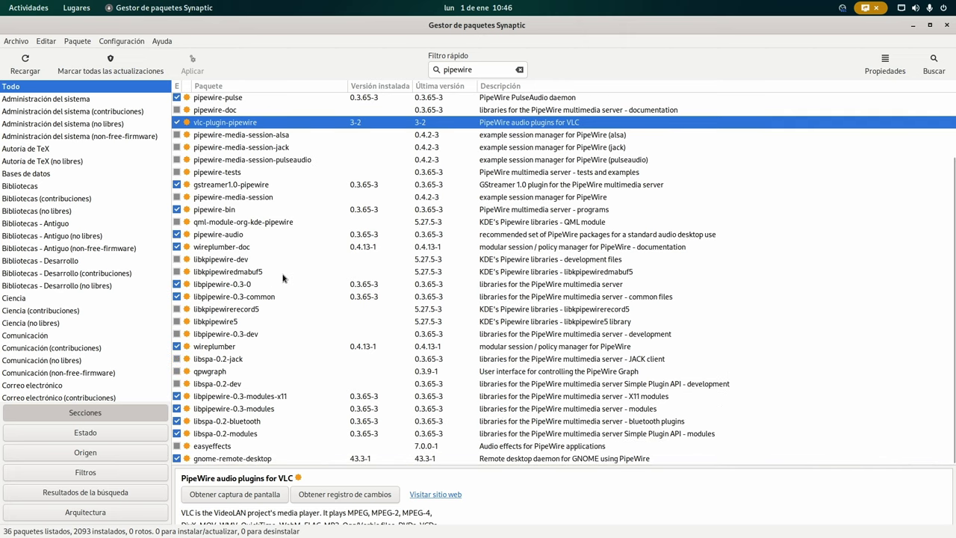
{"action": "scroll", "coordinate": [283, 277], "scroll_direction": "up", "scroll_amount": 2}
{"action": "scroll", "coordinate": [287, 267], "scroll_direction": "down", "scroll_amount": 2}
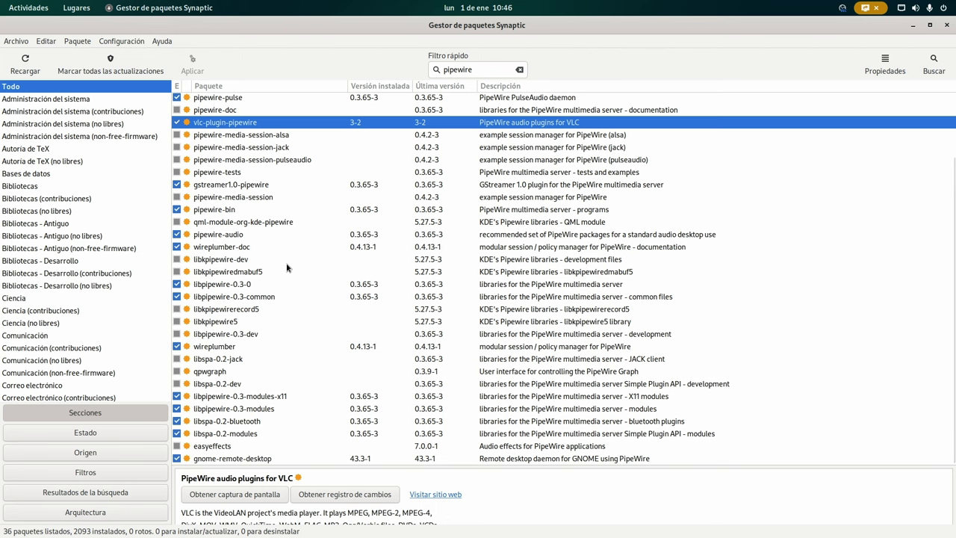
{"action": "scroll", "coordinate": [287, 268], "scroll_direction": "up", "scroll_amount": 2}
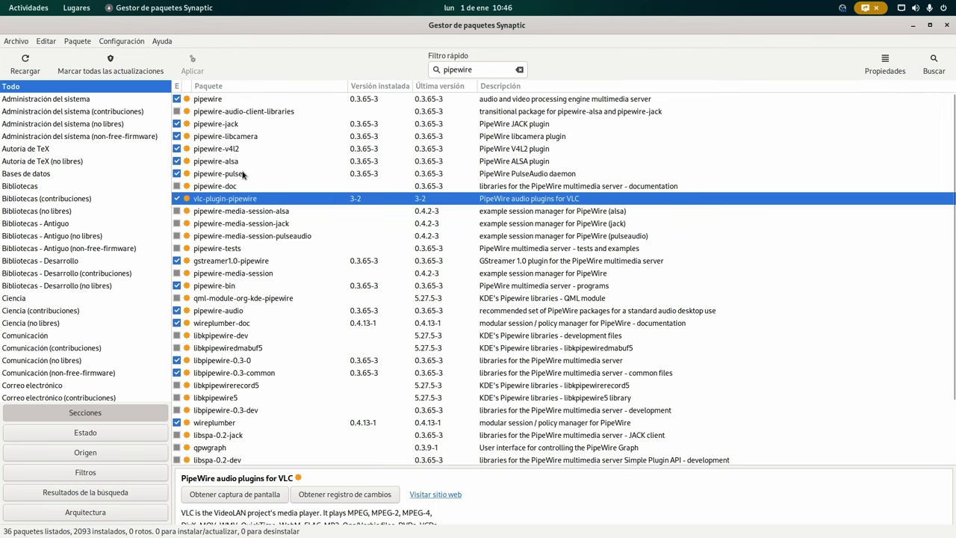
{"action": "scroll", "coordinate": [249, 179], "scroll_direction": "down", "scroll_amount": 2}
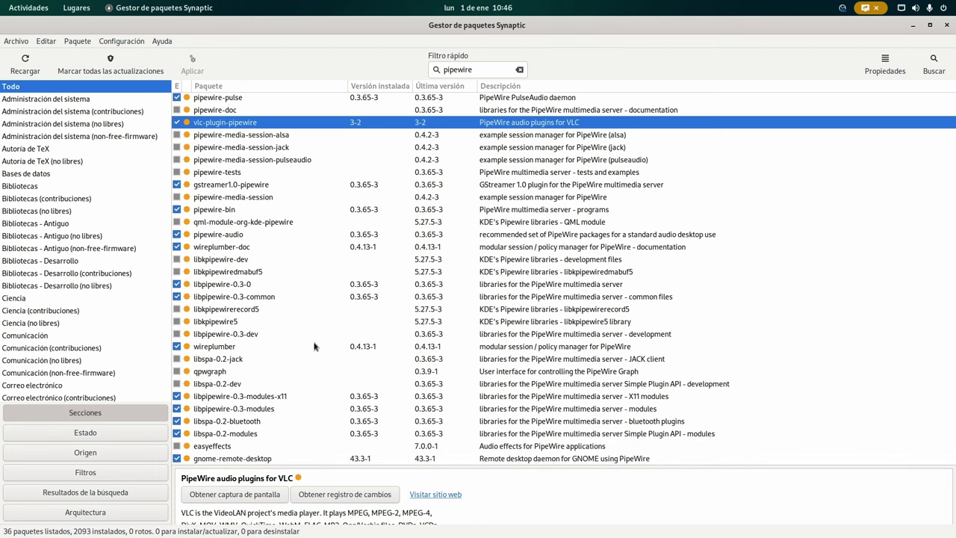
{"action": "scroll", "coordinate": [315, 346], "scroll_direction": "up", "scroll_amount": 2}
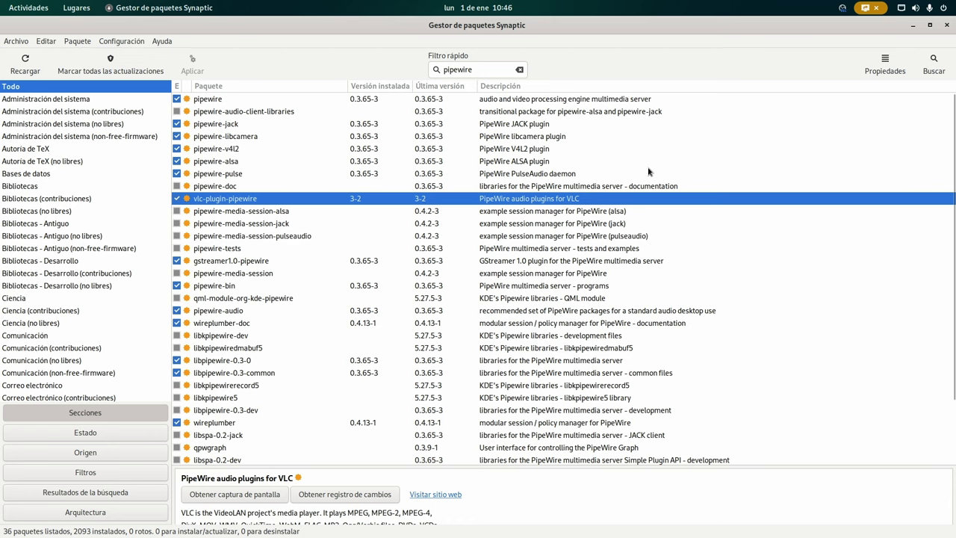
{"action": "left_click", "coordinate": [947, 25]}
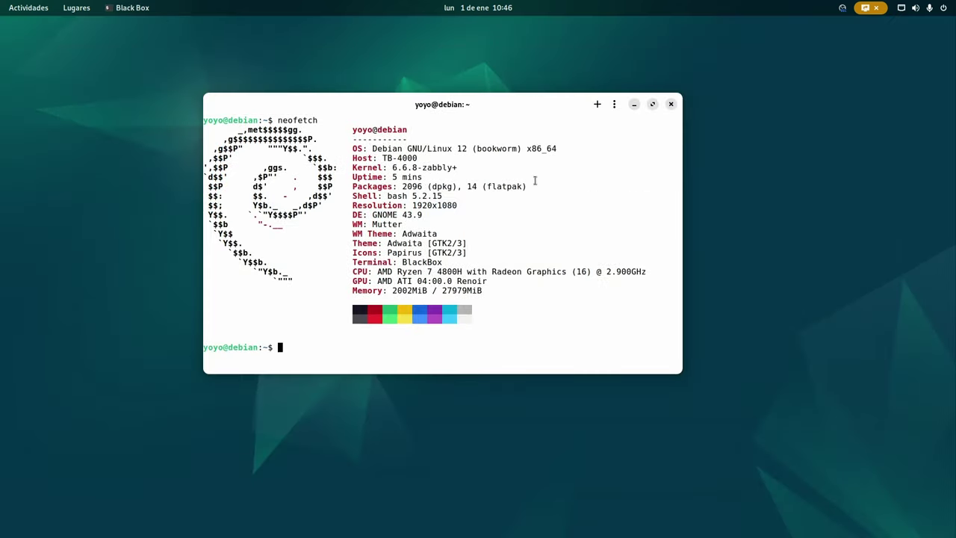
- In Firefox, review the Debian Backports introduction and its Spanish translation in Google Translate, and minimize the browser
{"action": "key", "text": "super"}
{"action": "left_click", "coordinate": [337, 180]}
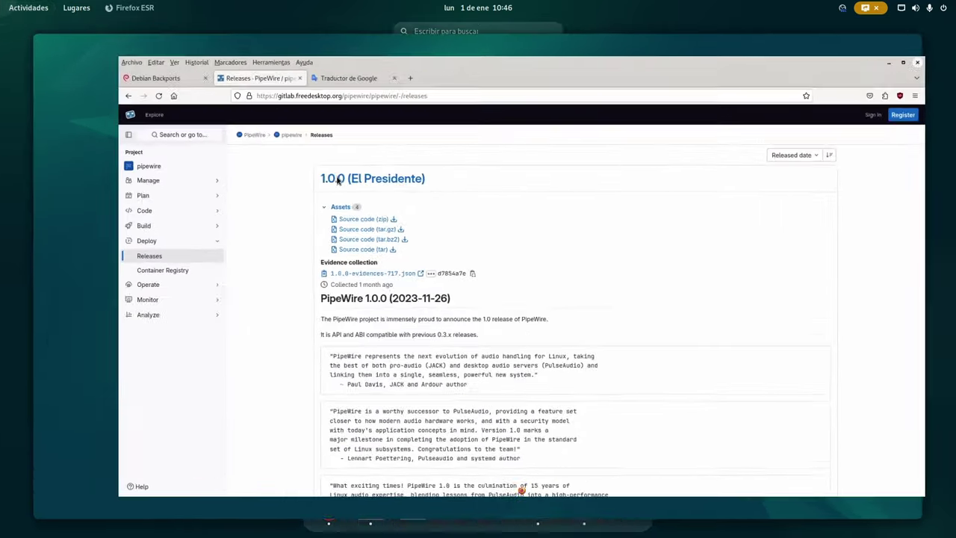
{"action": "left_click", "coordinate": [54, 46]}
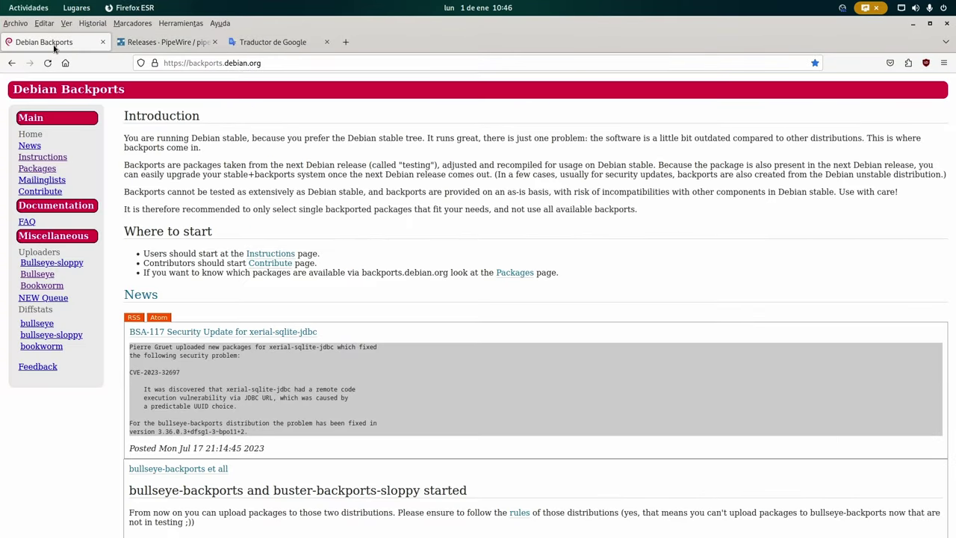
{"action": "left_click_drag", "start_coordinate": [666, 220], "coordinate": [186, 137]}
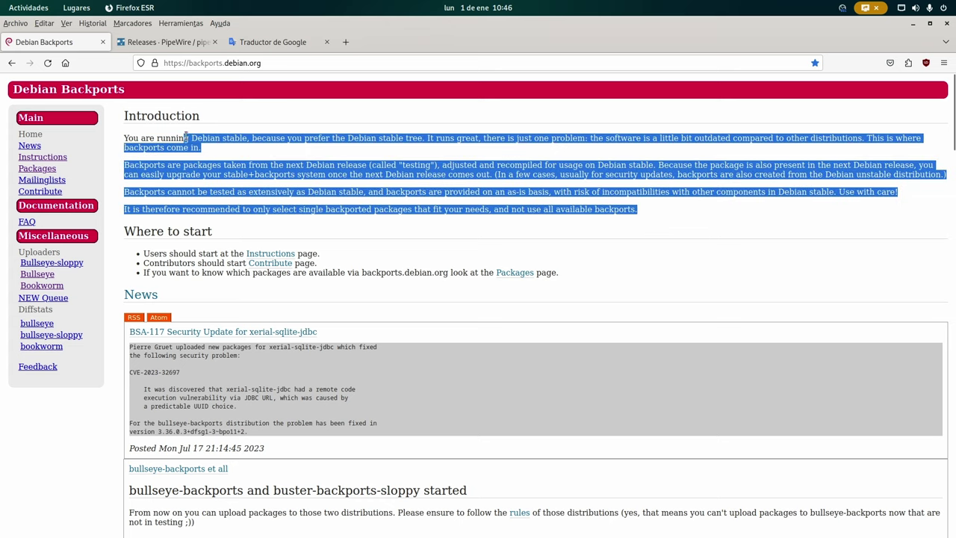
{"action": "left_click", "coordinate": [359, 189]}
{"action": "left_click", "coordinate": [290, 44]}
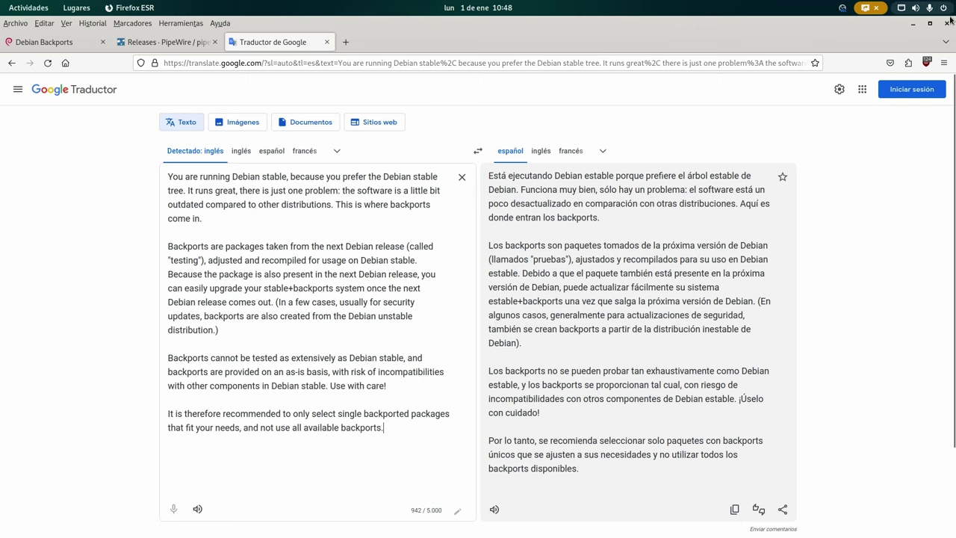
{"action": "left_click", "coordinate": [913, 23]}
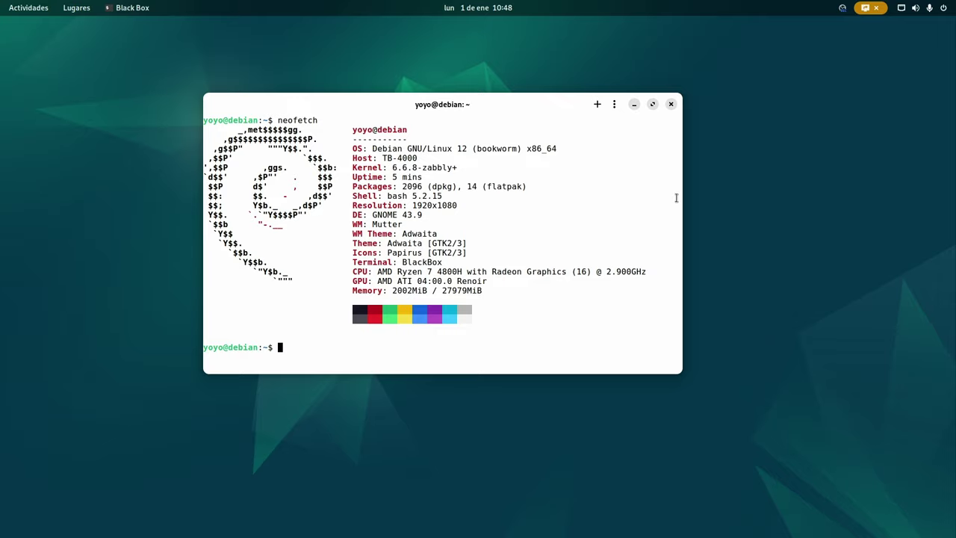
- Return to Firefox and open the Instructions page of the Debian Backports site
{"action": "key", "text": "super"}
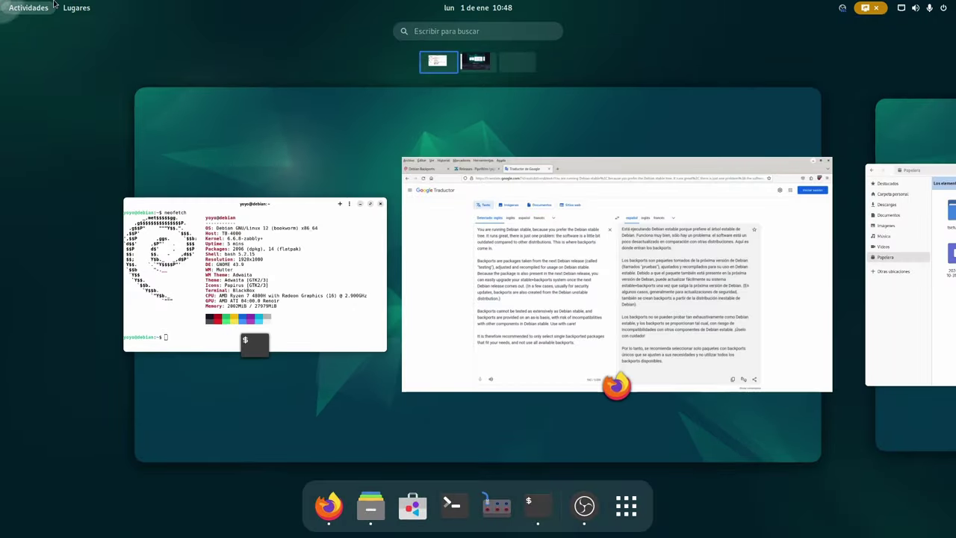
{"action": "left_click", "coordinate": [381, 230]}
{"action": "key", "text": "super"}
{"action": "left_click", "coordinate": [487, 301]}
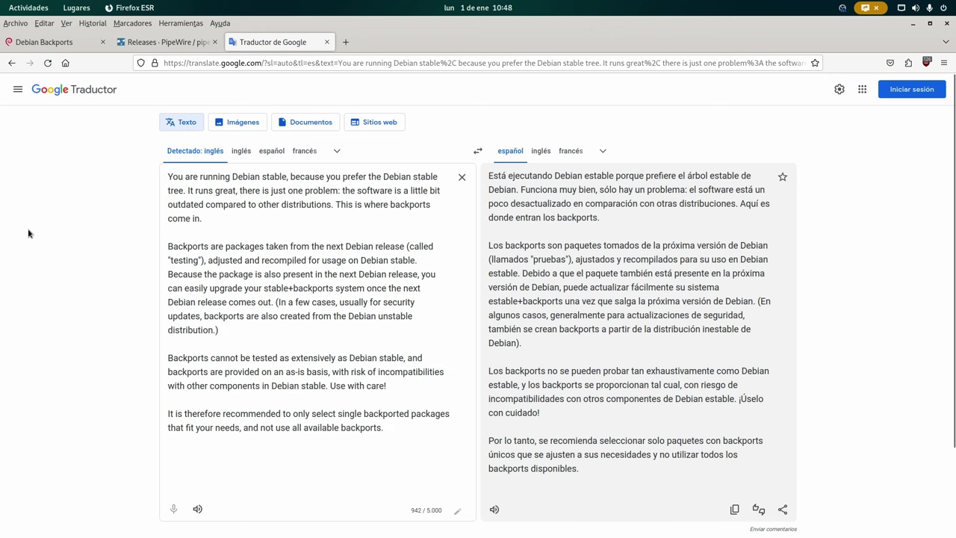
{"action": "left_click", "coordinate": [52, 44]}
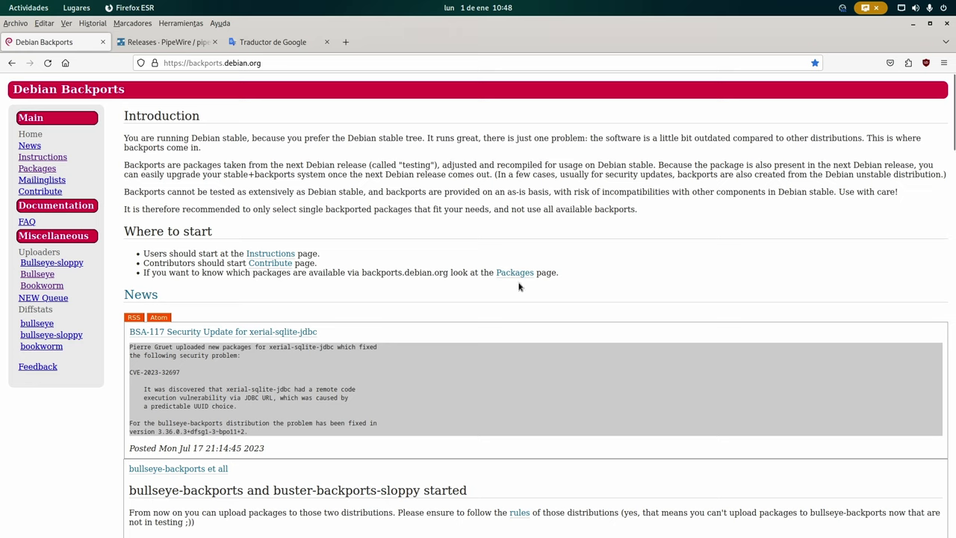
{"action": "left_click", "coordinate": [52, 157]}
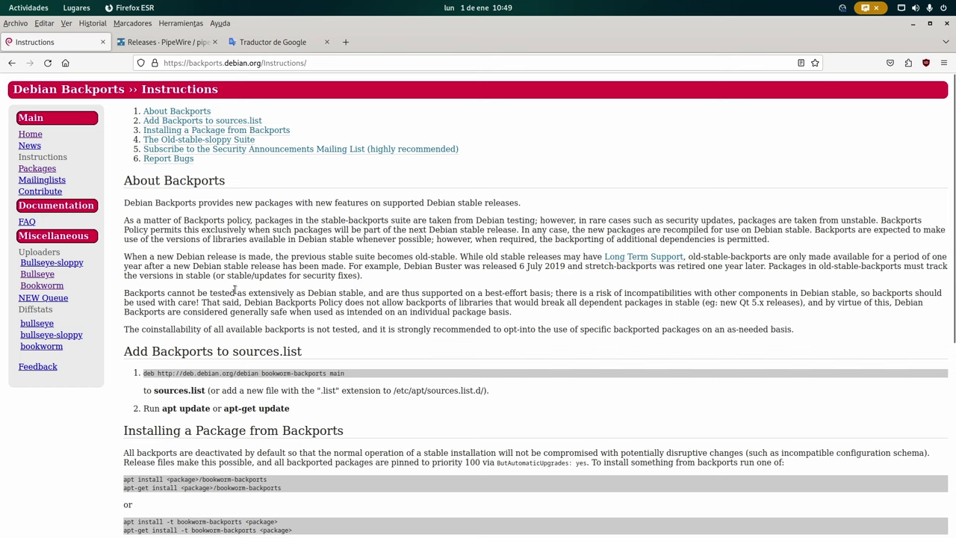
- Open the Bookworm uploads list on the Debian Backports site and examine the versions of the linux and linux-signed-amd64 packages
{"action": "left_click", "coordinate": [42, 286]}
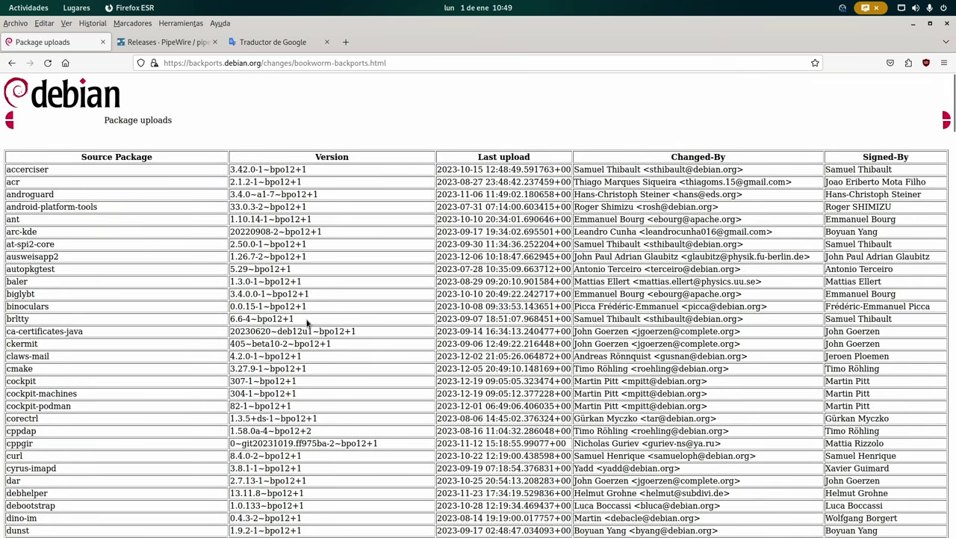
{"action": "scroll", "coordinate": [314, 306], "scroll_direction": "down", "scroll_amount": 10}
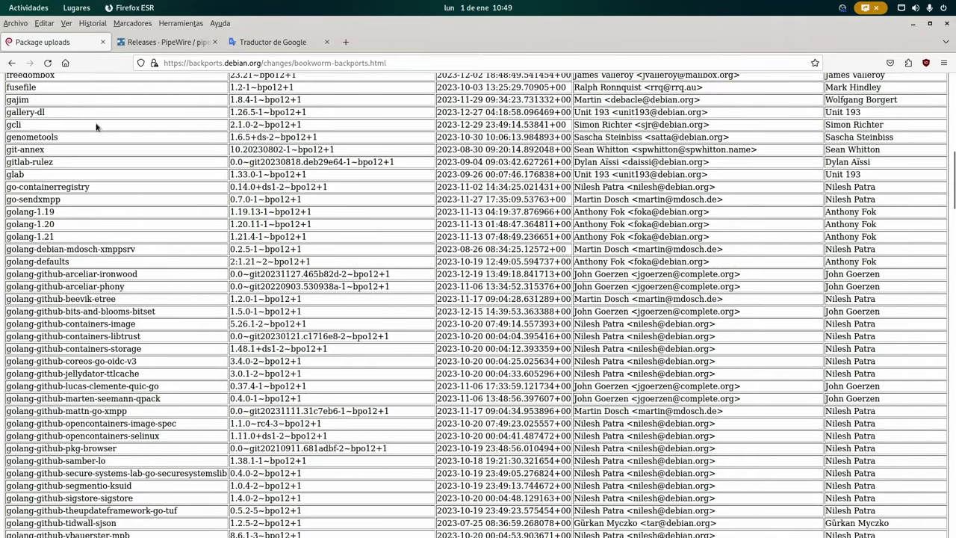
{"action": "scroll", "coordinate": [68, 250], "scroll_direction": "down", "scroll_amount": 15}
{"action": "scroll", "coordinate": [68, 251], "scroll_direction": "down", "scroll_amount": 15}
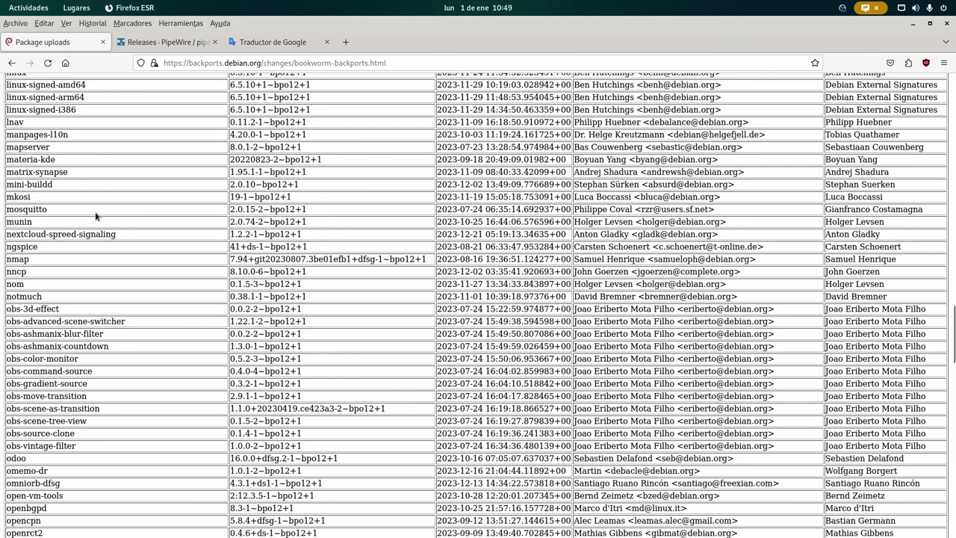
{"action": "scroll", "coordinate": [96, 262], "scroll_direction": "down", "scroll_amount": 1}
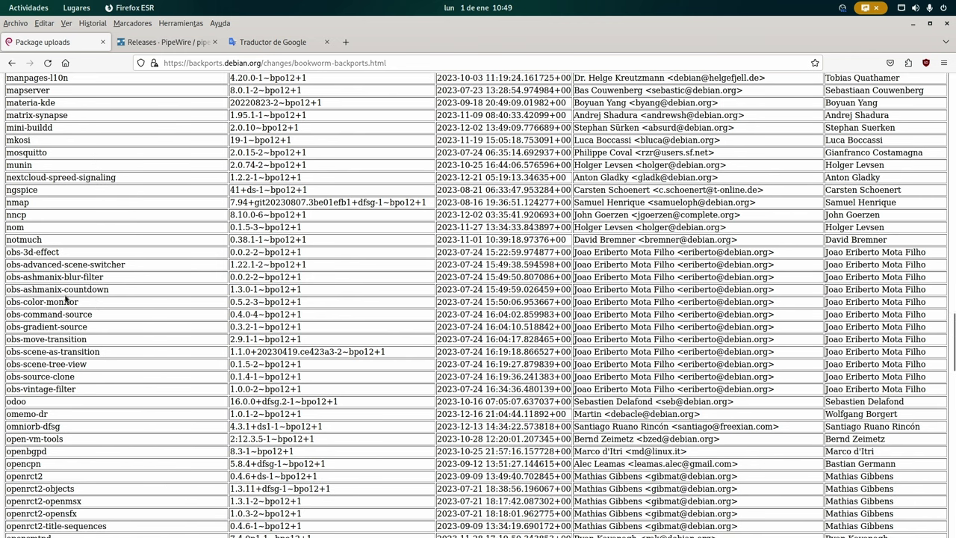
{"action": "scroll", "coordinate": [158, 297], "scroll_direction": "up", "scroll_amount": 2}
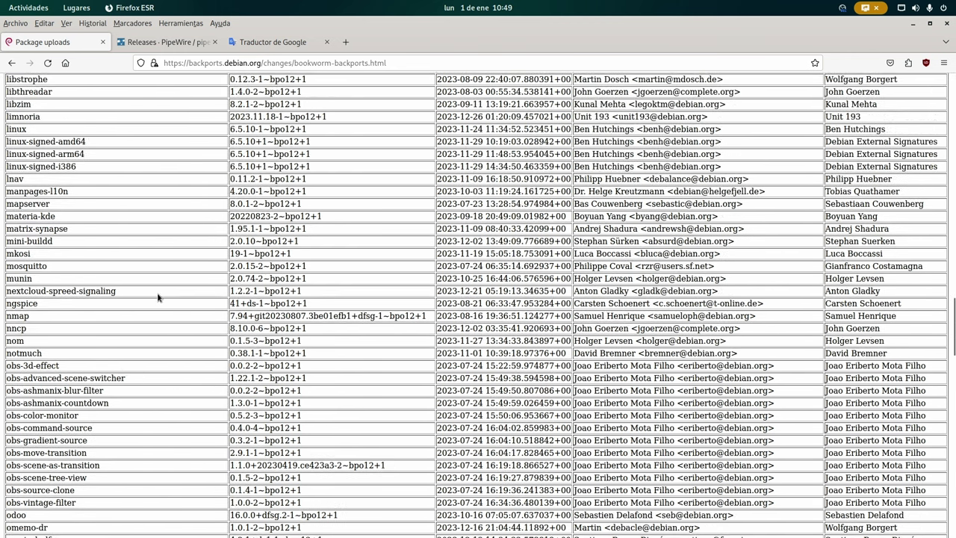
{"action": "scroll", "coordinate": [158, 297], "scroll_direction": "up", "scroll_amount": 3}
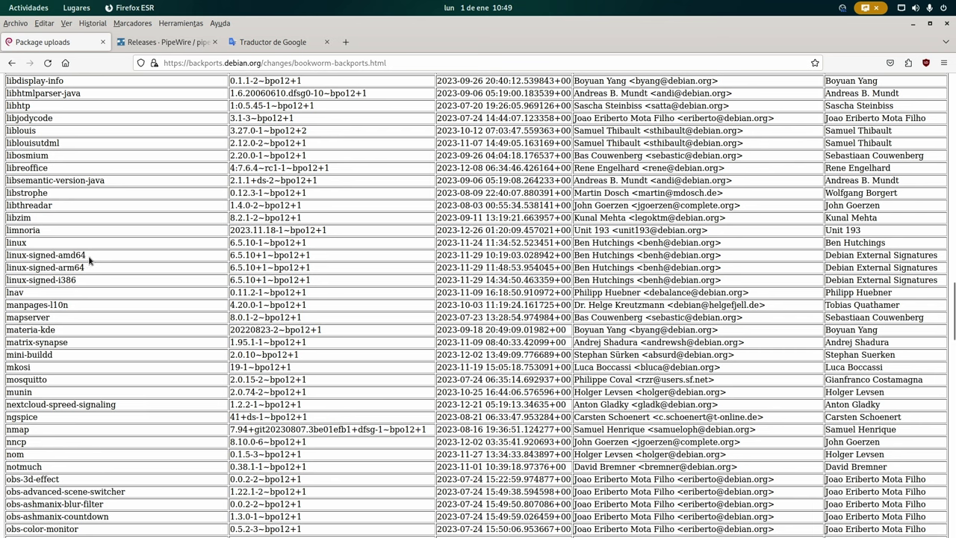
{"action": "left_click_drag", "start_coordinate": [88, 257], "coordinate": [9, 255]}
{"action": "left_click", "coordinate": [50, 252]}
- Find the pipewire entry in the Bookworm uploads list and highlight its package name and version
{"action": "scroll", "coordinate": [71, 236], "scroll_direction": "down", "scroll_amount": 2}
{"action": "scroll", "coordinate": [71, 236], "scroll_direction": "down", "scroll_amount": 10}
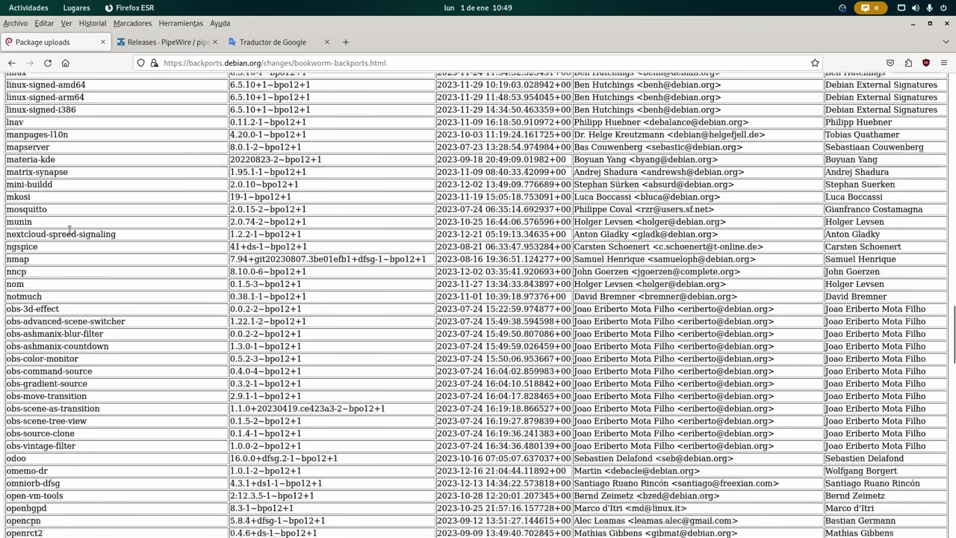
{"action": "scroll", "coordinate": [71, 232], "scroll_direction": "down", "scroll_amount": 15}
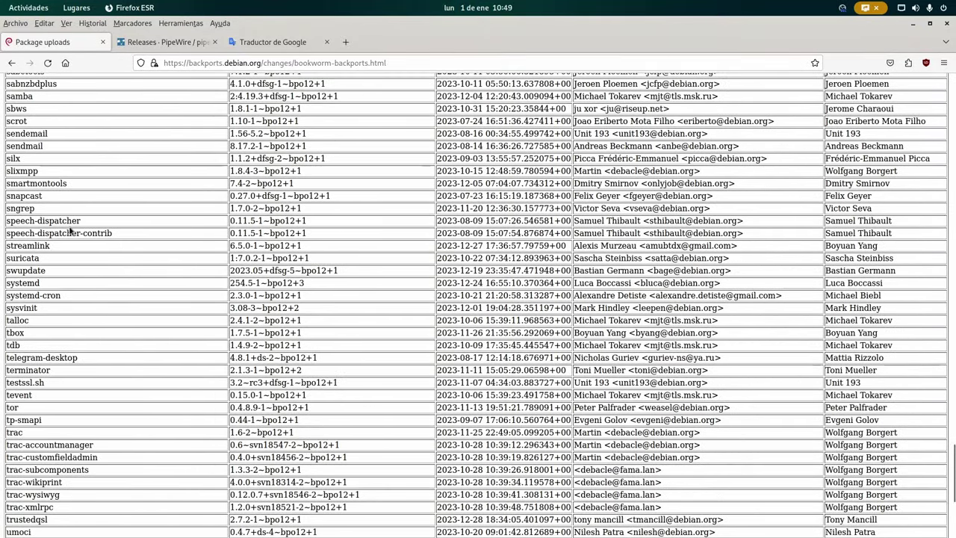
{"action": "scroll", "coordinate": [71, 231], "scroll_direction": "up", "scroll_amount": 13}
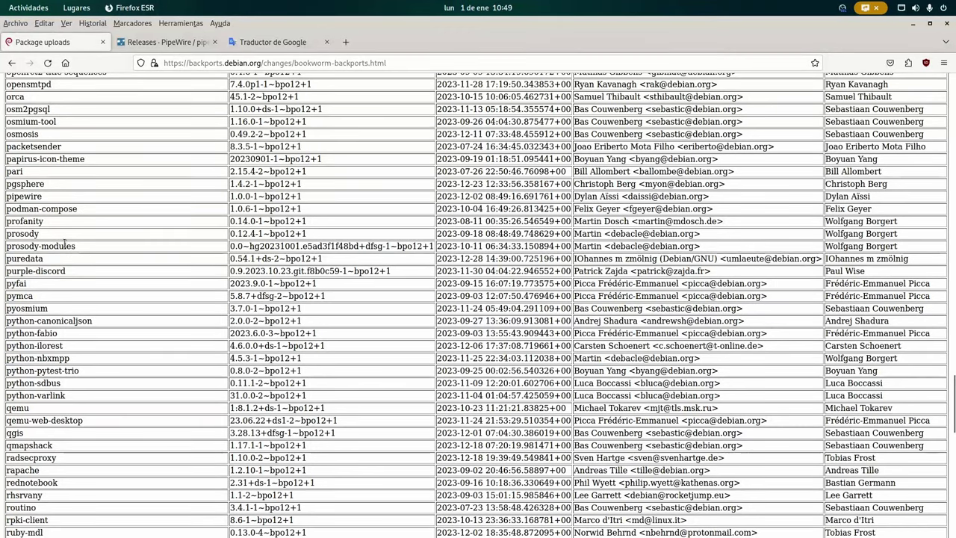
{"action": "left_click_drag", "start_coordinate": [320, 199], "coordinate": [3, 199]}
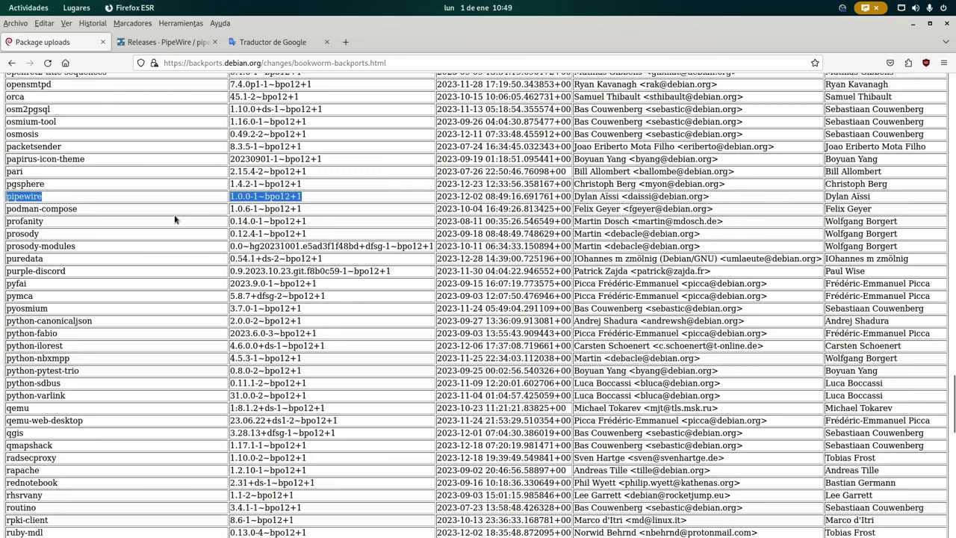
- Review the remaining Bookworm uploads to the end of the list, highlighting the yt-dlp package, and return to the list's beginning
{"action": "scroll", "coordinate": [130, 277], "scroll_direction": "down", "scroll_amount": 20}
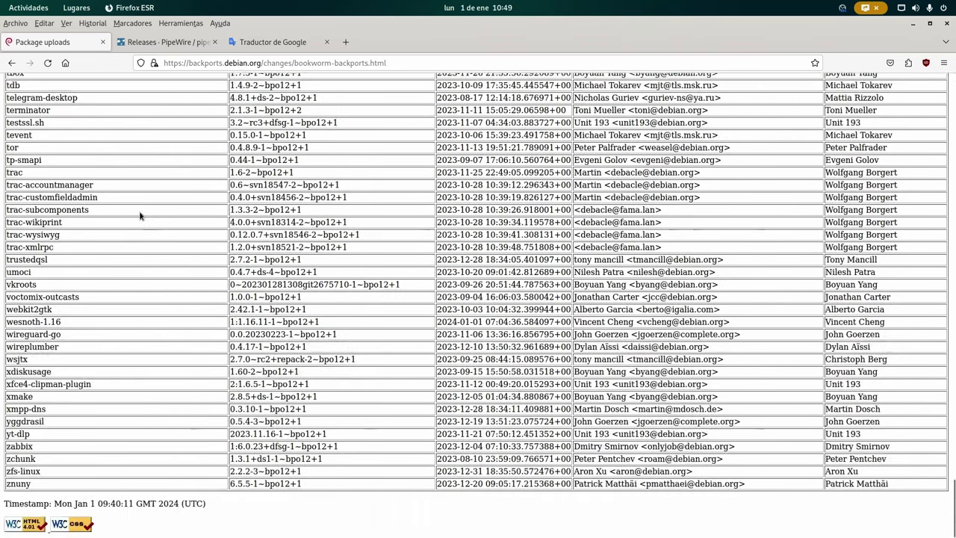
{"action": "scroll", "coordinate": [112, 209], "scroll_direction": "up", "scroll_amount": 5}
{"action": "scroll", "coordinate": [85, 228], "scroll_direction": "down", "scroll_amount": 5}
{"action": "left_click_drag", "start_coordinate": [33, 434], "coordinate": [2, 433]}
{"action": "scroll", "coordinate": [95, 314], "scroll_direction": "up", "scroll_amount": 10}
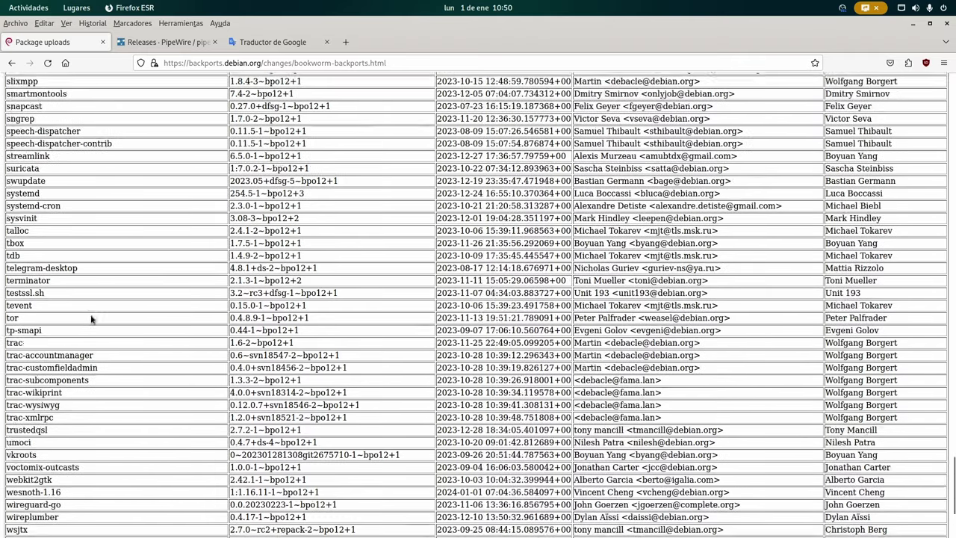
{"action": "scroll", "coordinate": [86, 310], "scroll_direction": "up", "scroll_amount": 20}
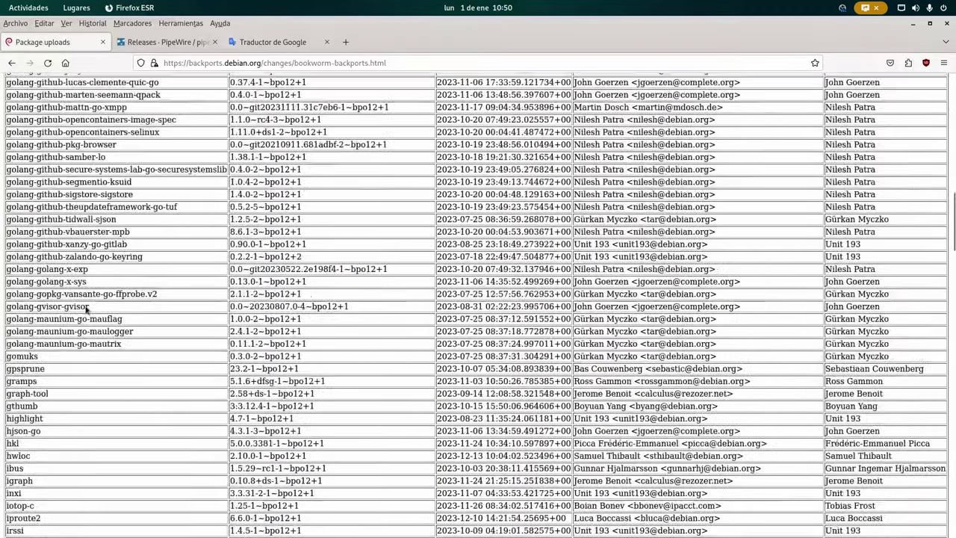
{"action": "scroll", "coordinate": [86, 309], "scroll_direction": "up", "scroll_amount": 10}
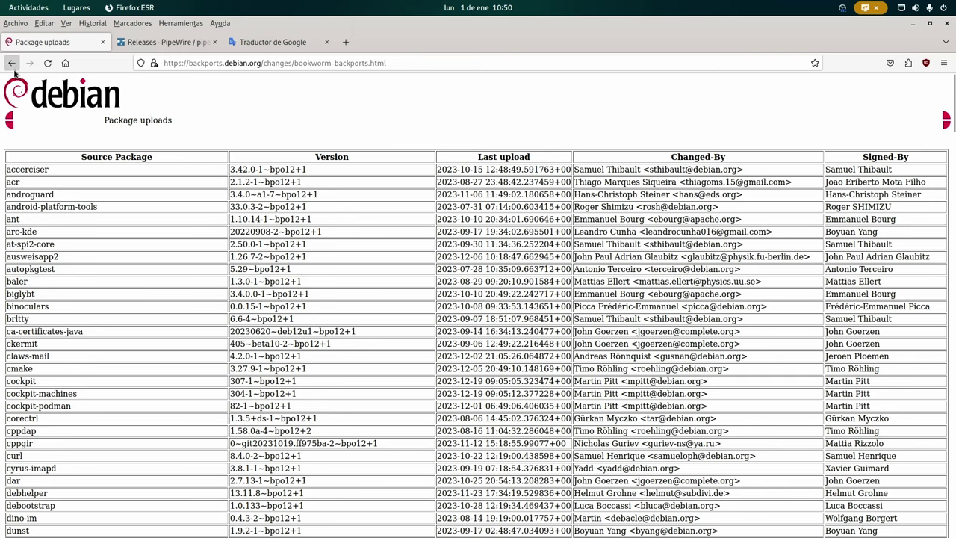
- Return to the Backports Instructions page and copy the path /etc/apt/sources.list.d/ from the sources.list section
{"action": "left_click", "coordinate": [12, 62]}
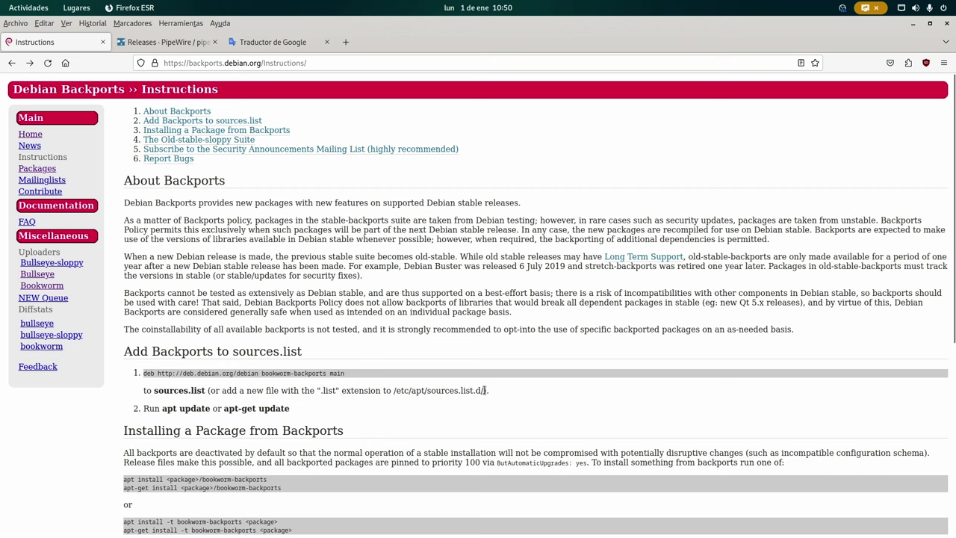
{"action": "left_click_drag", "start_coordinate": [484, 390], "coordinate": [389, 391]}
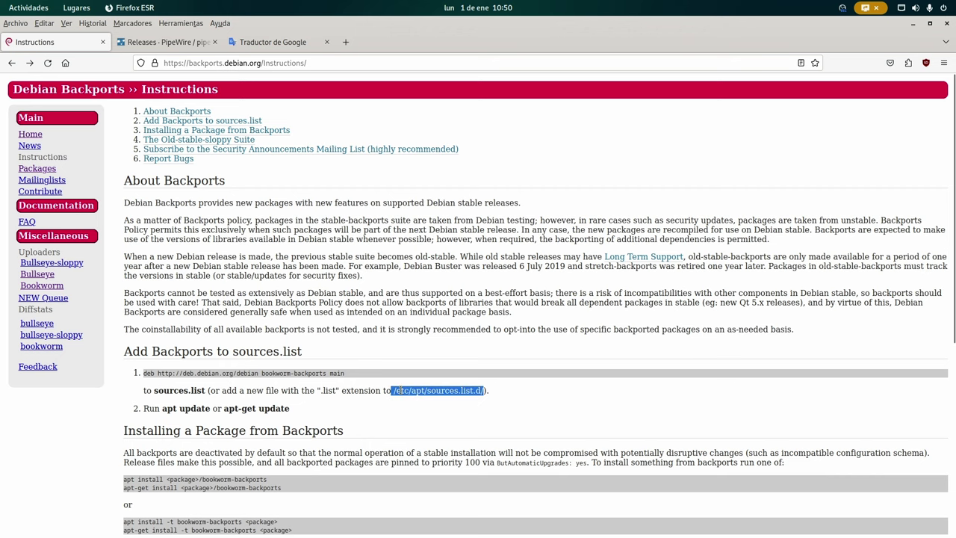
{"action": "right_click", "coordinate": [401, 391]}
{"action": "left_click", "coordinate": [433, 400]}
- Open a new terminal window and enter "sudo geany" followed by the copied /etc/apt/sources.list.d/ path, without running it
{"action": "mouse_move", "coordinate": [2, 6]}
{"action": "left_click", "coordinate": [246, 254]}
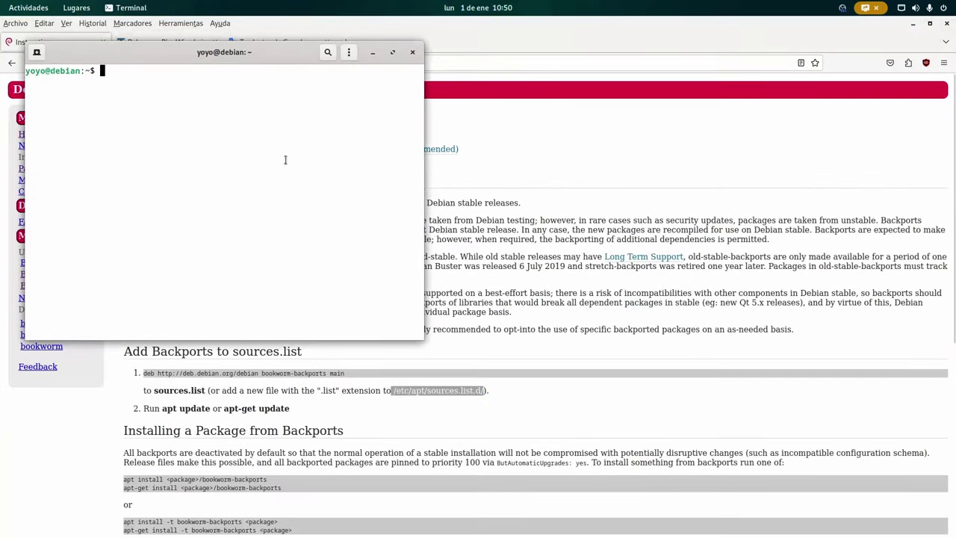
{"action": "left_click_drag", "start_coordinate": [211, 58], "coordinate": [271, 106]}
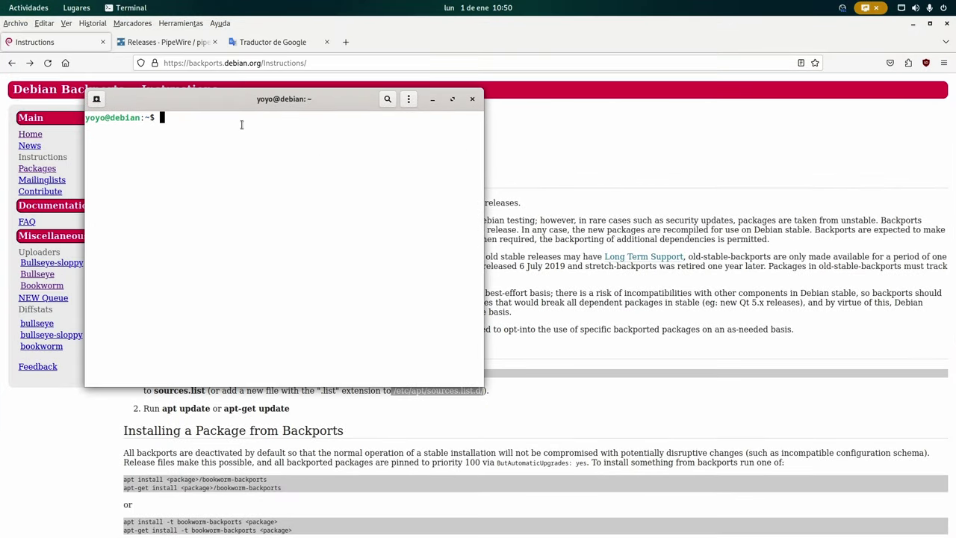
{"action": "type", "text": "sudo ge"}
{"action": "key", "text": "BackSpace"}
{"action": "key", "text": "BackSpace"}
{"action": "type", "text": "geany"}
{"action": "right_click", "coordinate": [288, 129]}
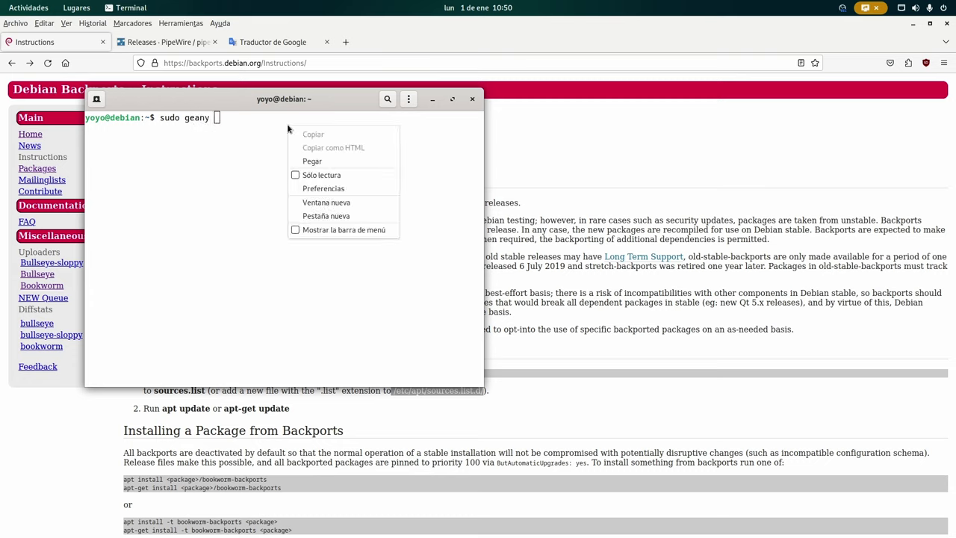
{"action": "left_click", "coordinate": [312, 162]}
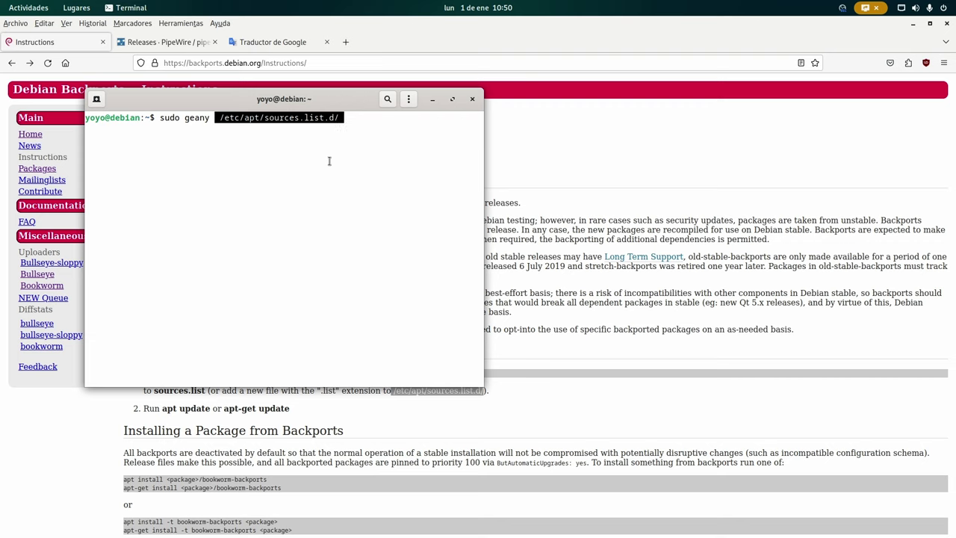
- Remove the extra space before /etc/apt/sources.list.d/ in the terminal command
{"action": "key", "text": "End"}
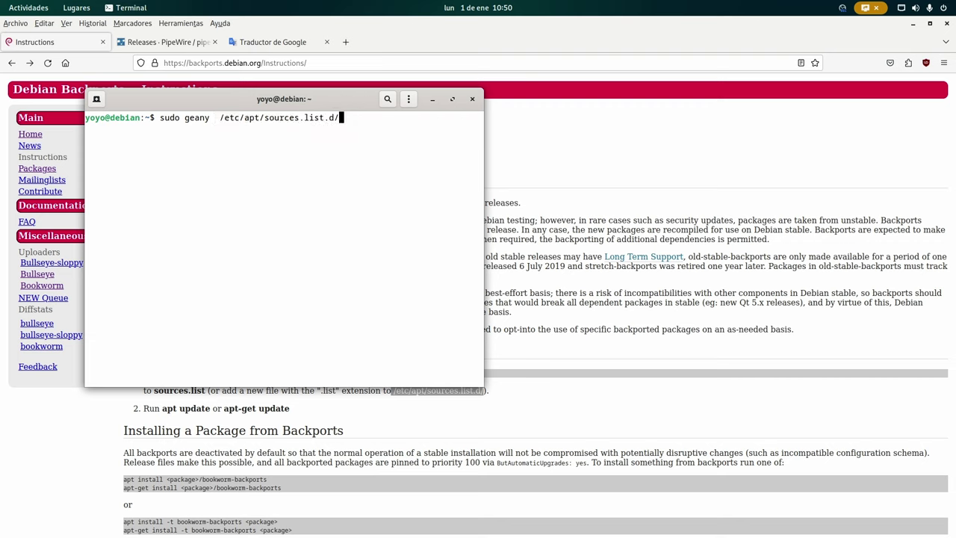
{"action": "key", "text": "Left"}
{"action": "key", "text": "Left"}
{"action": "key", "text": "Left"}
{"action": "key", "text": "Left"}
{"action": "key", "text": "Left"}
{"action": "key", "text": "Left"}
{"action": "key", "text": "Left"}
{"action": "key", "text": "Left"}
{"action": "key", "text": "Left"}
{"action": "key", "text": "Left"}
{"action": "key", "text": "Left"}
{"action": "key", "text": "Left"}
{"action": "key", "text": "Left"}
{"action": "key", "text": "Left"}
{"action": "key", "text": "Left"}
{"action": "key", "text": "Left"}
{"action": "key", "text": "Left"}
{"action": "key", "text": "Left"}
{"action": "key", "text": "Left"}
{"action": "key", "text": "Left"}
{"action": "key", "text": "Left"}
{"action": "key", "text": "BackSpace"}
{"action": "key", "text": "BackSpace"}
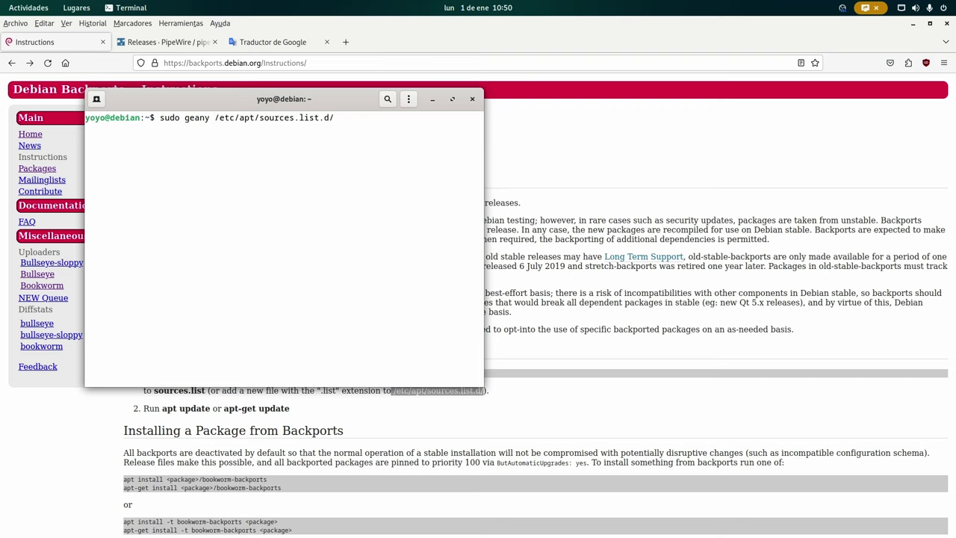
- Append bookworm-backports.list to the path, run the geany command, and authenticate with the sudo password
{"action": "key", "text": "ctrl+Right"}
{"action": "key", "text": "ctrl+Right"}
{"action": "key", "text": "ctrl+Right"}
{"action": "key", "text": "ctrl+Right"}
{"action": "key", "text": "ctrl+Right"}
{"action": "key", "text": "ctrl+Right"}
{"action": "type", "text": "boo"}
{"action": "type", "text": "kworm"}
{"action": "type", "text": "-l"}
{"action": "key", "text": "BackSpace"}
{"action": "type", "text": "backports."}
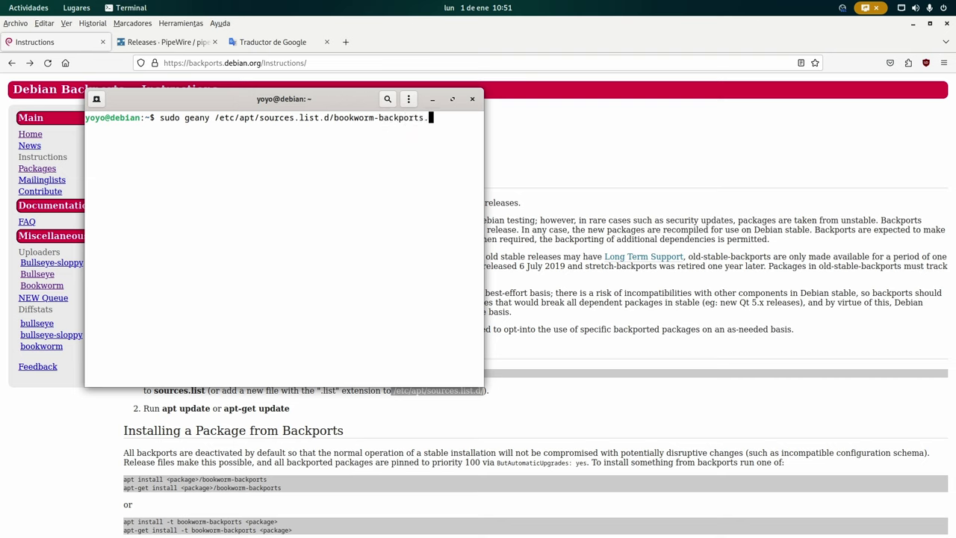
{"action": "type", "text": "list"}
{"action": "key", "text": "Return"}
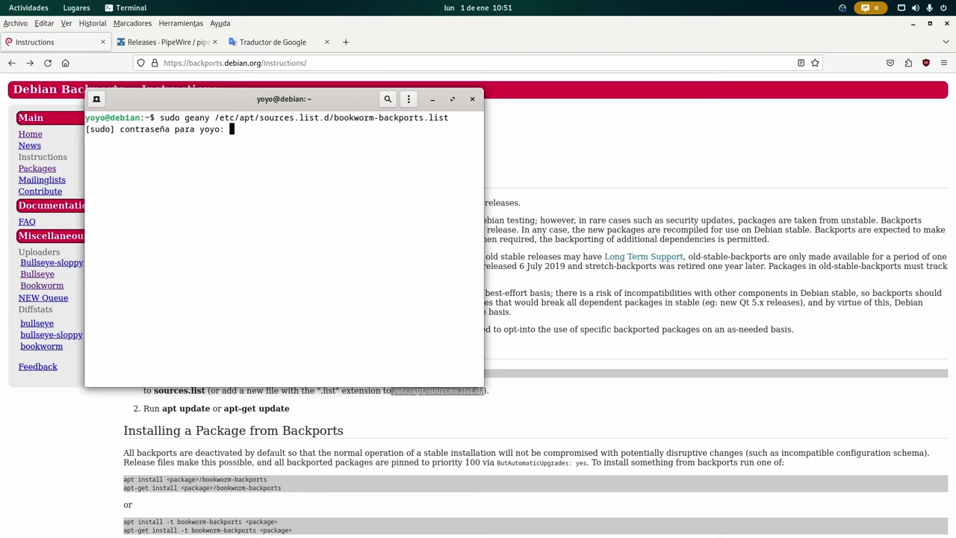
{"action": "key", "text": "Return"}
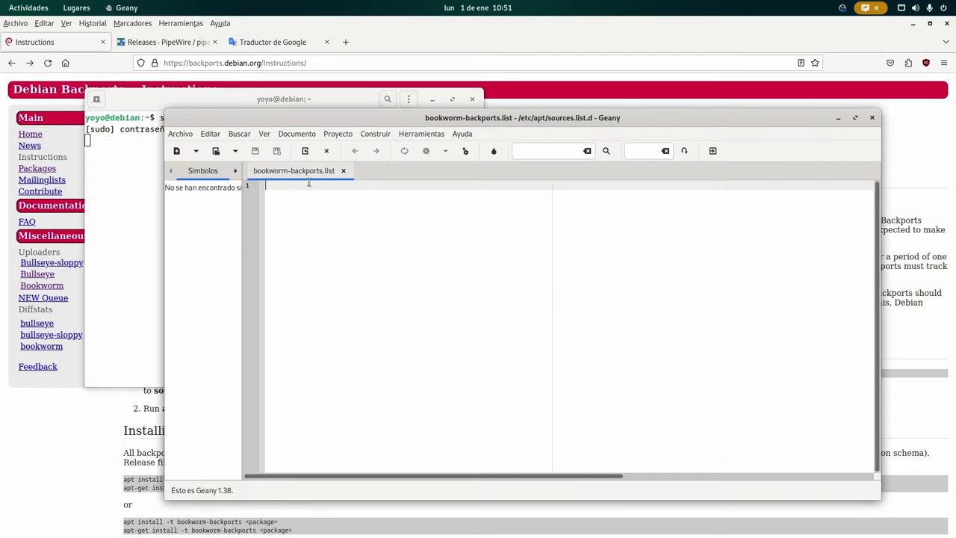
{"action": "left_click_drag", "start_coordinate": [642, 127], "coordinate": [598, 83]}
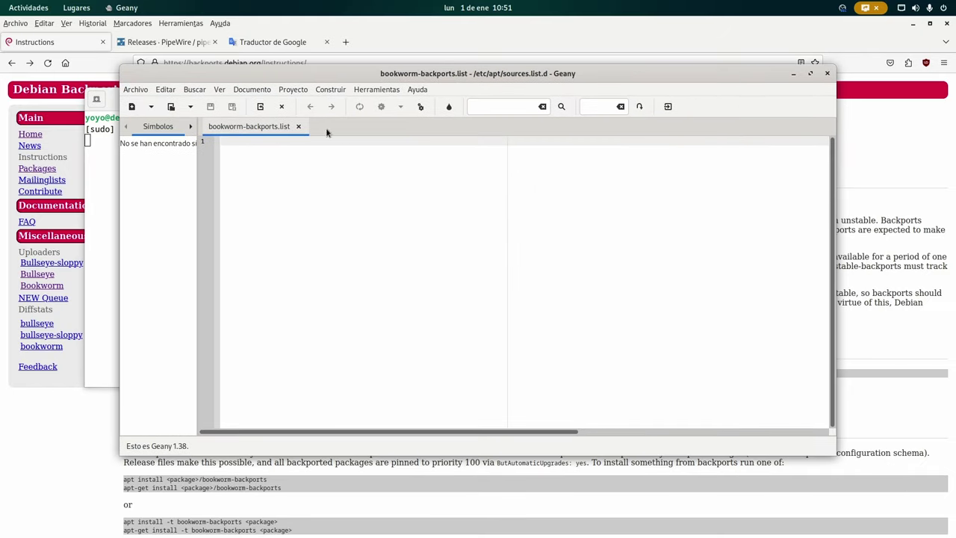
{"action": "left_click", "coordinate": [34, 487]}
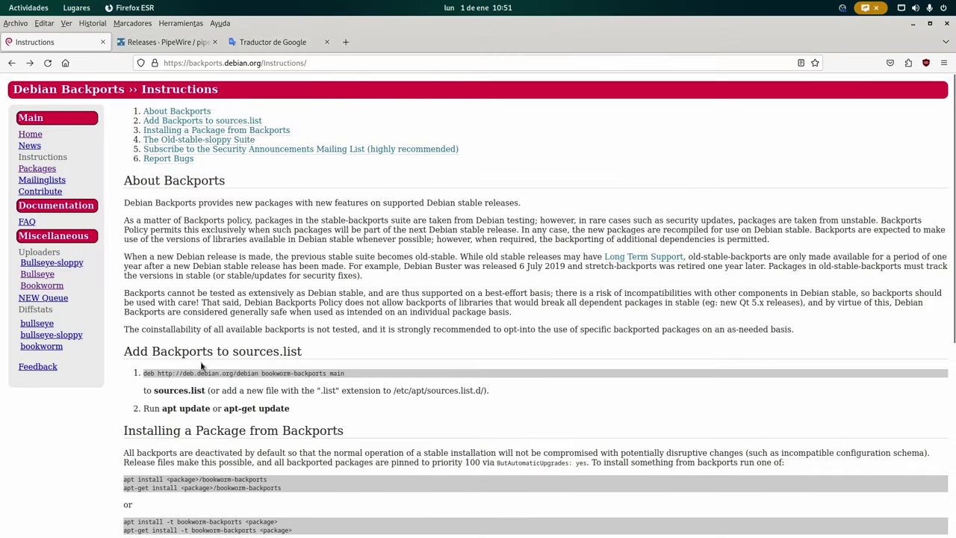
{"action": "left_click_drag", "start_coordinate": [354, 380], "coordinate": [141, 377]}
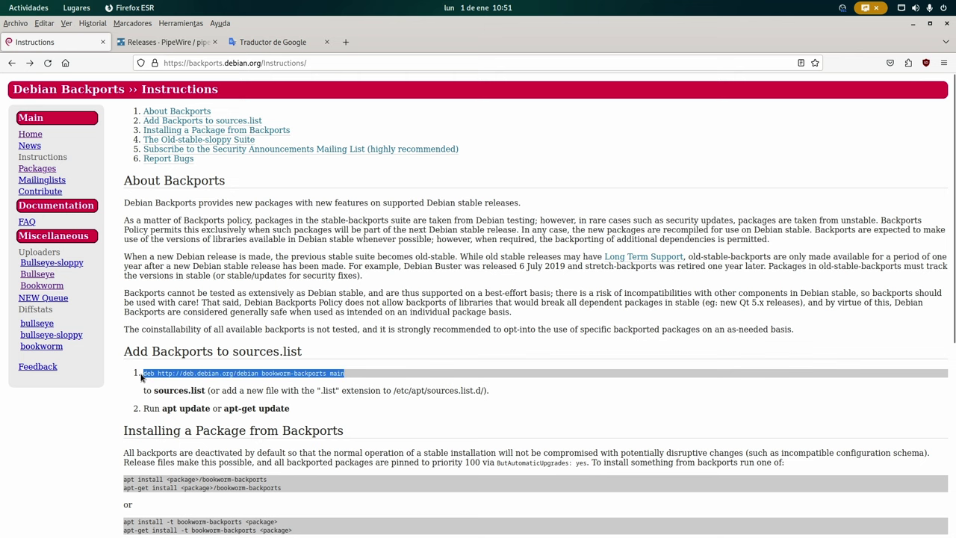
{"action": "right_click", "coordinate": [169, 372]}
{"action": "left_click", "coordinate": [194, 384]}
- Close the open Geany window and relaunch bookworm-backports.list in Geany by rerunning the sudo command in the terminal
{"action": "key", "text": "super"}
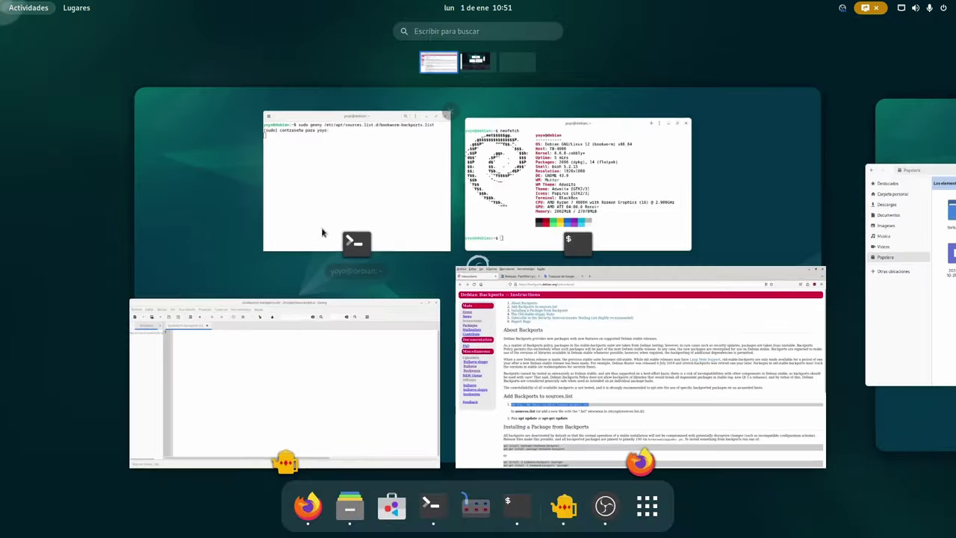
{"action": "left_click", "coordinate": [354, 173]}
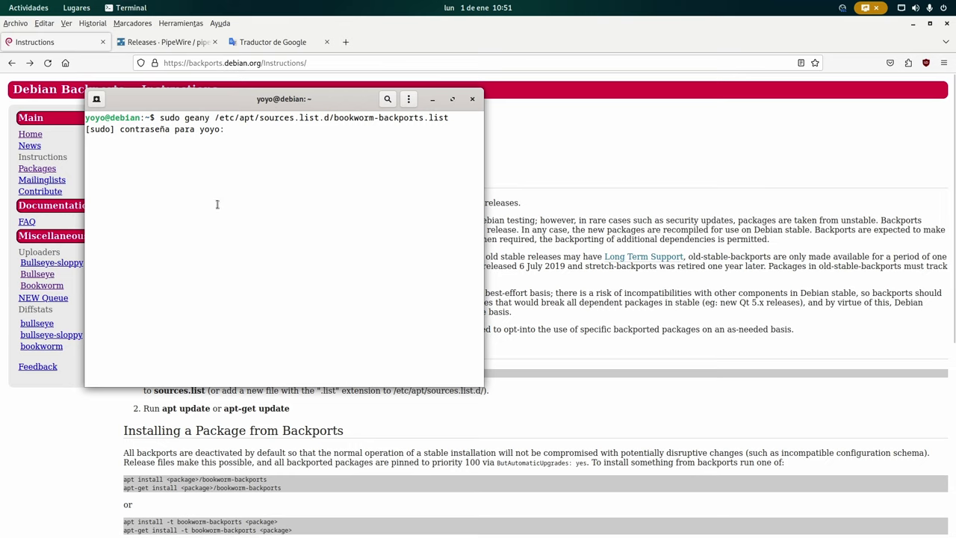
{"action": "key", "text": "Return"}
{"action": "key", "text": "super"}
{"action": "left_click", "coordinate": [209, 321]}
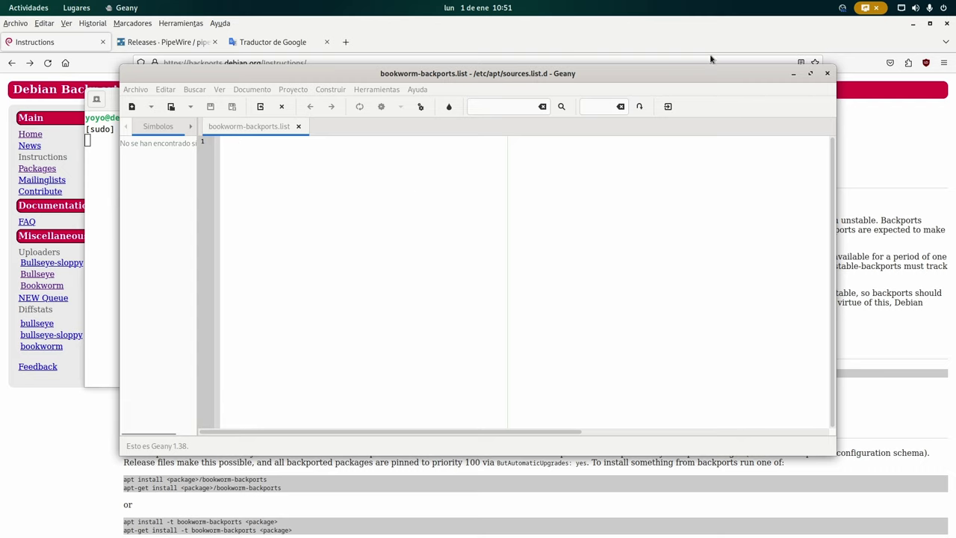
{"action": "left_click_drag", "start_coordinate": [733, 71], "coordinate": [632, 80]}
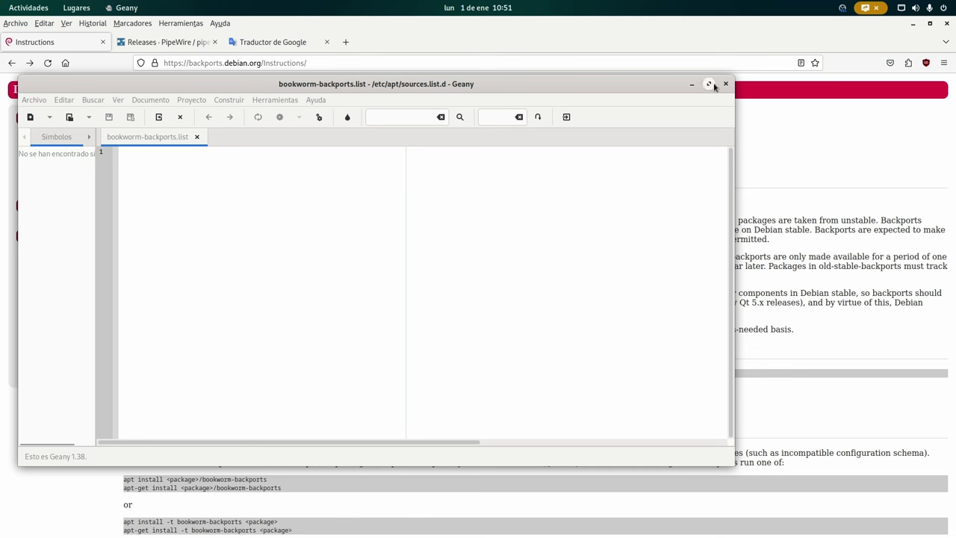
{"action": "left_click", "coordinate": [725, 84]}
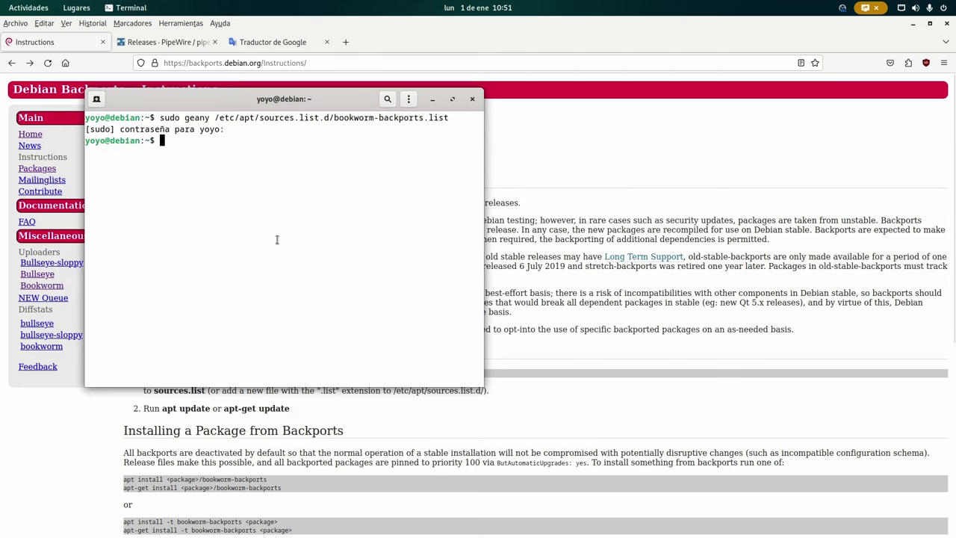
{"action": "key", "text": "Up"}
{"action": "key", "text": "Return"}
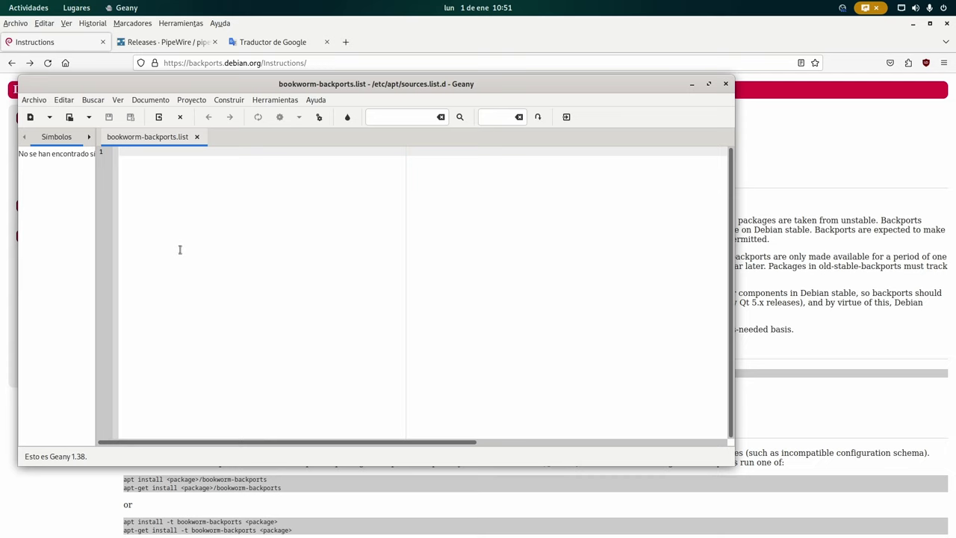
{"action": "type", "text": "##b"}
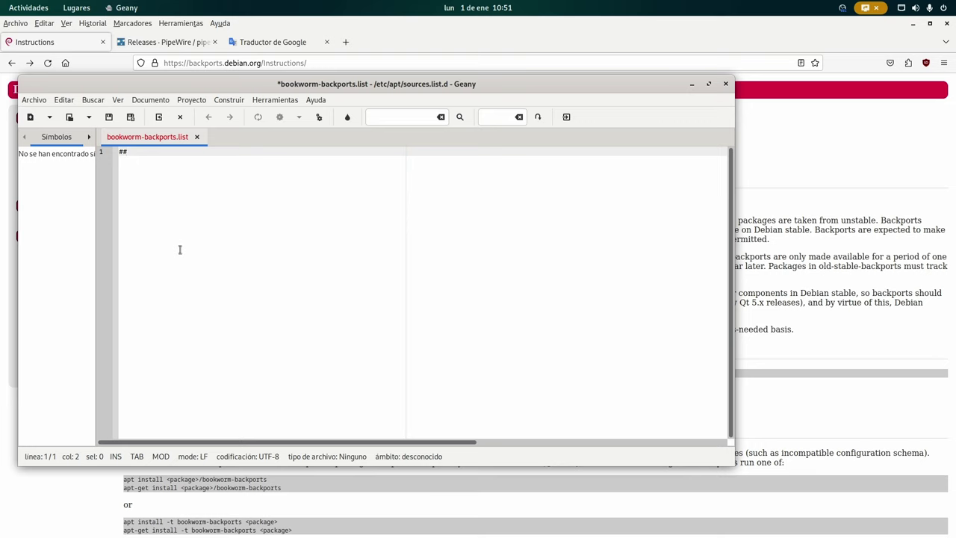
{"action": "type", "text": "ookworm backports"}
{"action": "key", "text": "Return"}
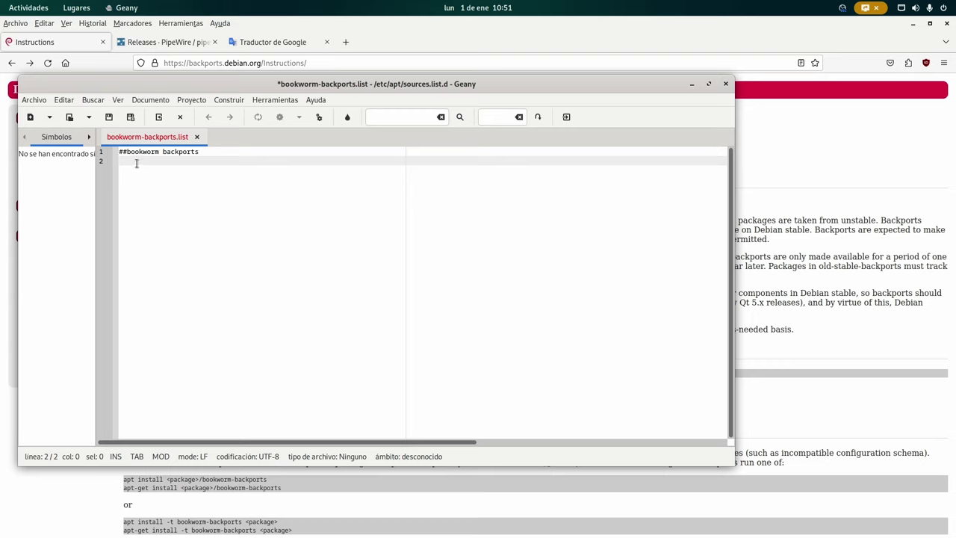
{"action": "right_click", "coordinate": [136, 163]}
{"action": "left_click", "coordinate": [168, 222]}
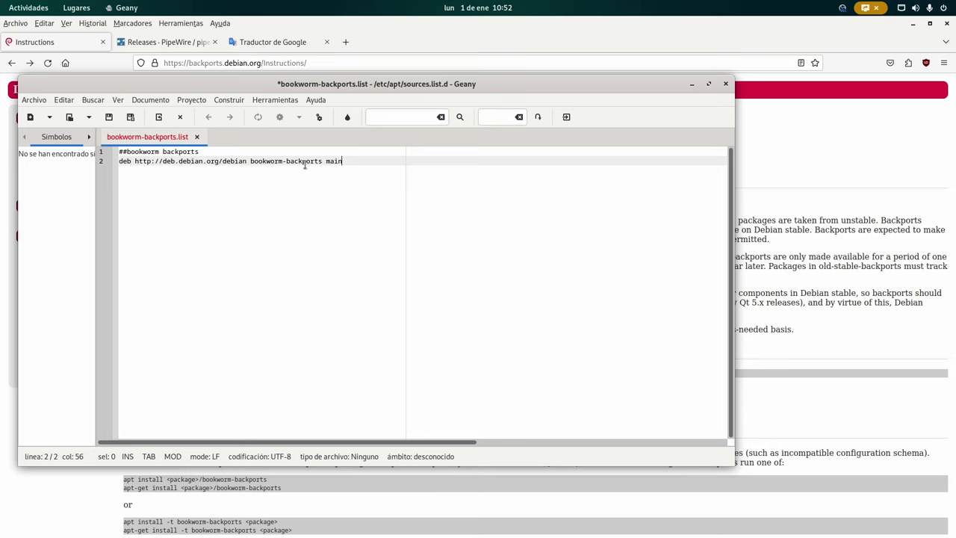
- Save bookworm-backports.list, close the document, and exit Geany
{"action": "left_click", "coordinate": [109, 117]}
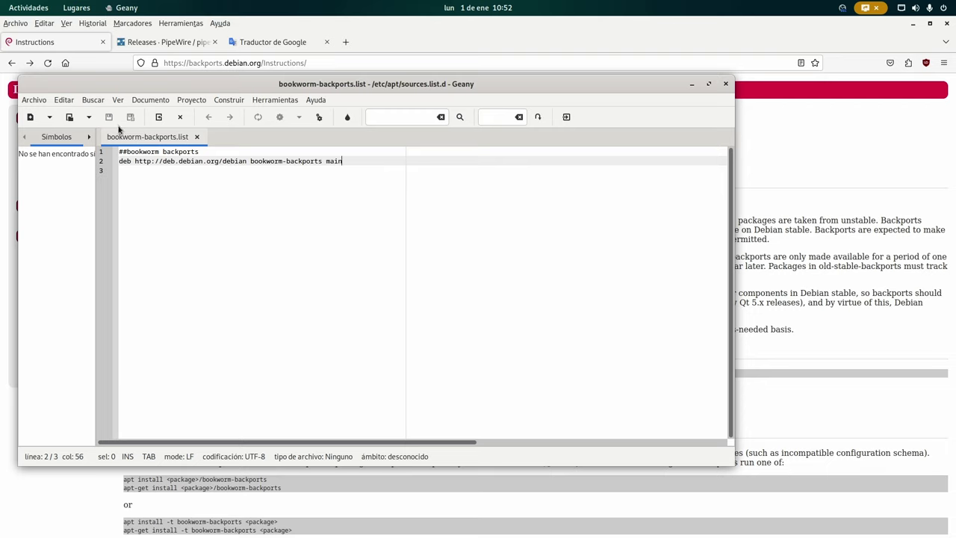
{"action": "left_click", "coordinate": [197, 137]}
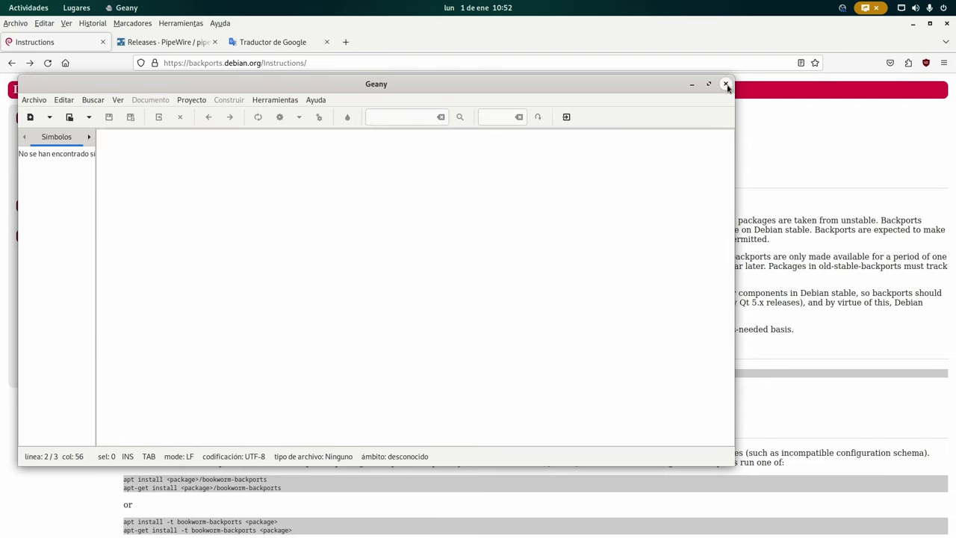
{"action": "left_click", "coordinate": [725, 84]}
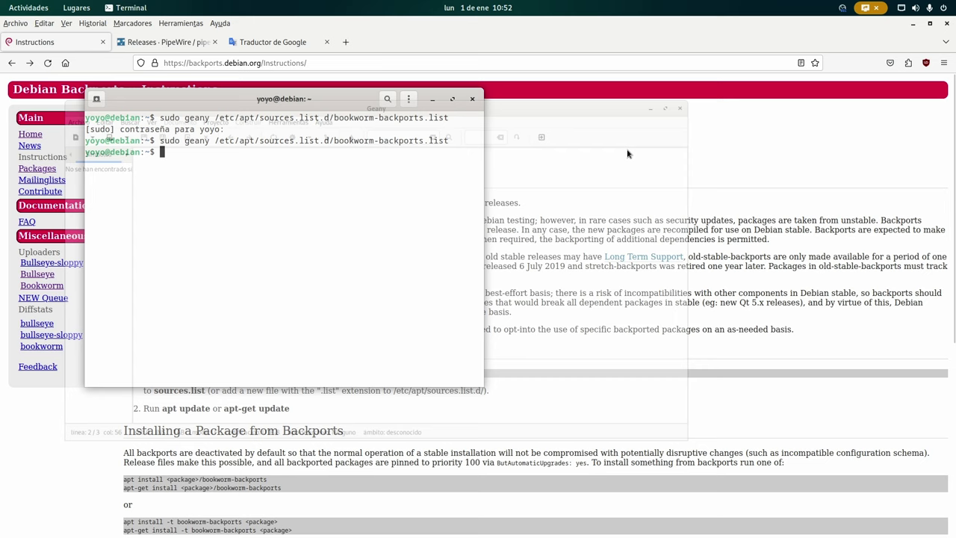
- Maximize the terminal window and refresh the package lists with "sudo apt update"
{"action": "left_click", "coordinate": [453, 99]}
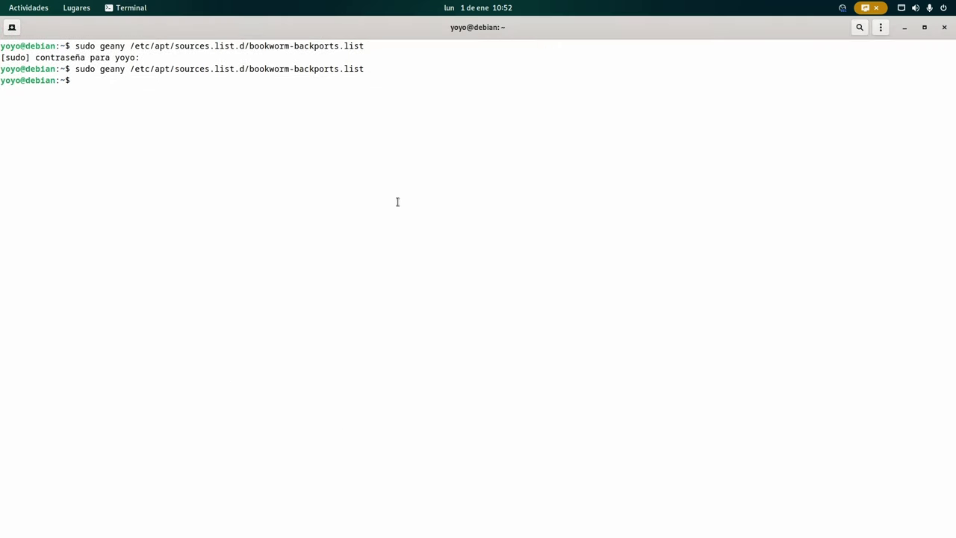
{"action": "type", "text": "sudo apt update"}
{"action": "key", "text": "Return"}
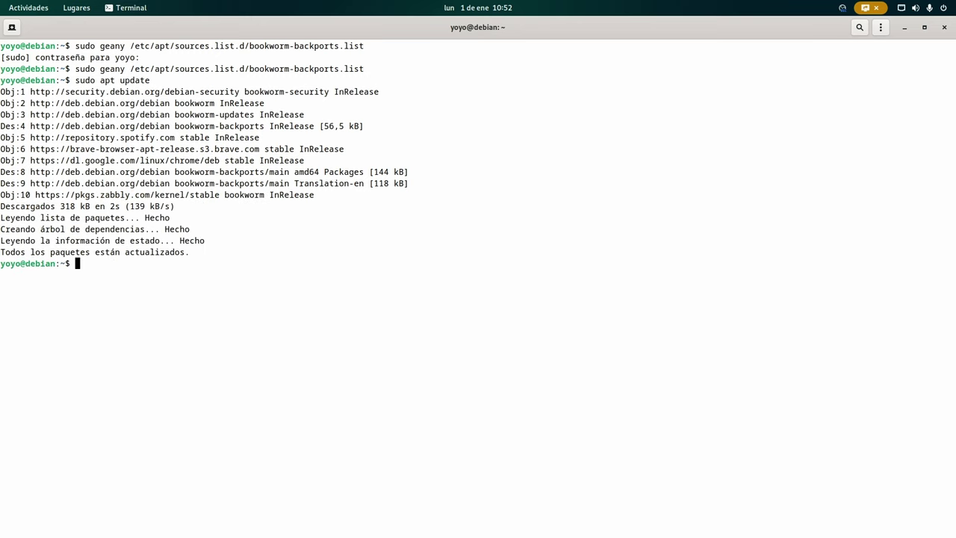
- Change the previous terminal command to "sudo apt upgrade" and run it
{"action": "key", "text": "Up"}
{"action": "key", "text": "BackSpace"}
{"action": "key", "text": "BackSpace"}
{"action": "key", "text": "BackSpace"}
{"action": "key", "text": "BackSpace"}
{"action": "type", "text": "grade"}
{"action": "key", "text": "Return"}
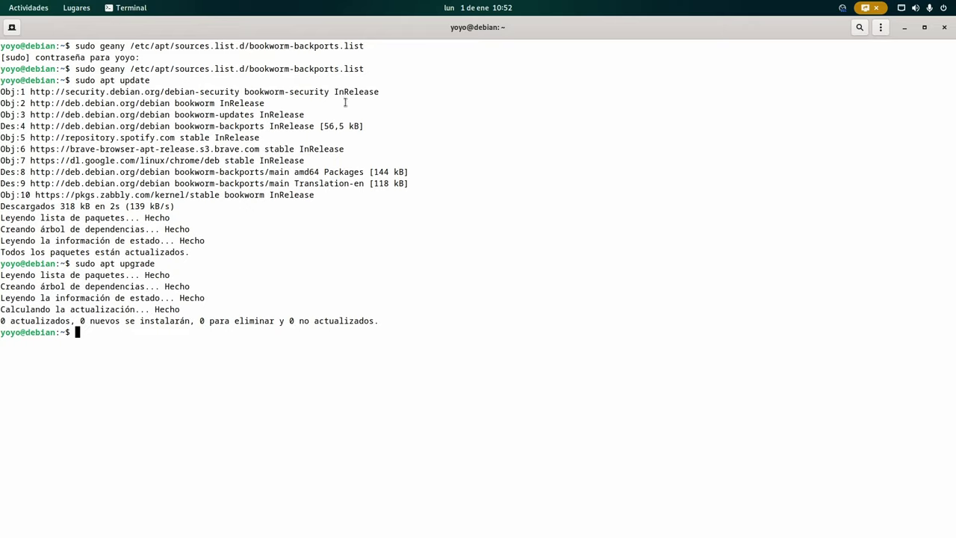
- Switch to Firefox and copy "apt install -t bookworm-backports" from the Installing a Package from Backports section
{"action": "key", "text": "super"}
{"action": "left_click", "coordinate": [461, 214]}
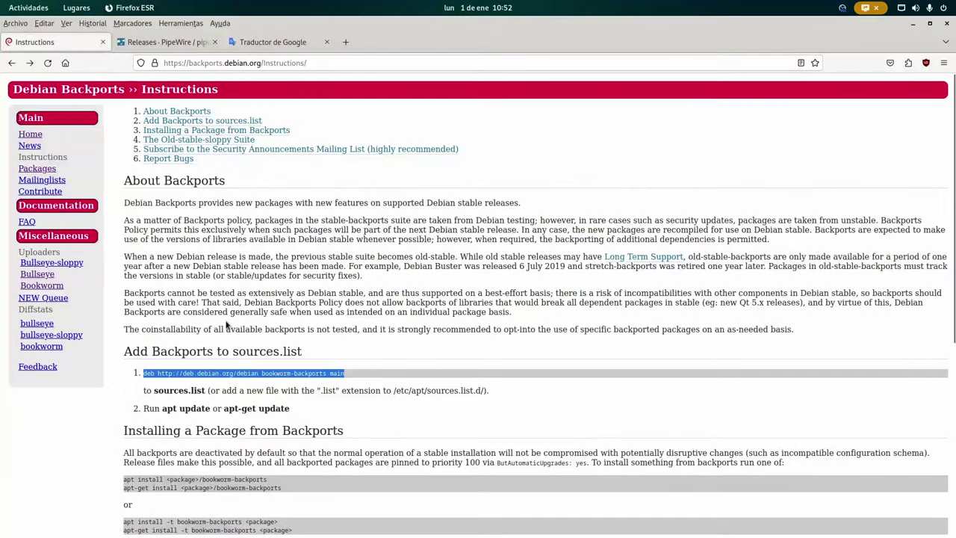
{"action": "scroll", "coordinate": [306, 282], "scroll_direction": "down", "scroll_amount": 3}
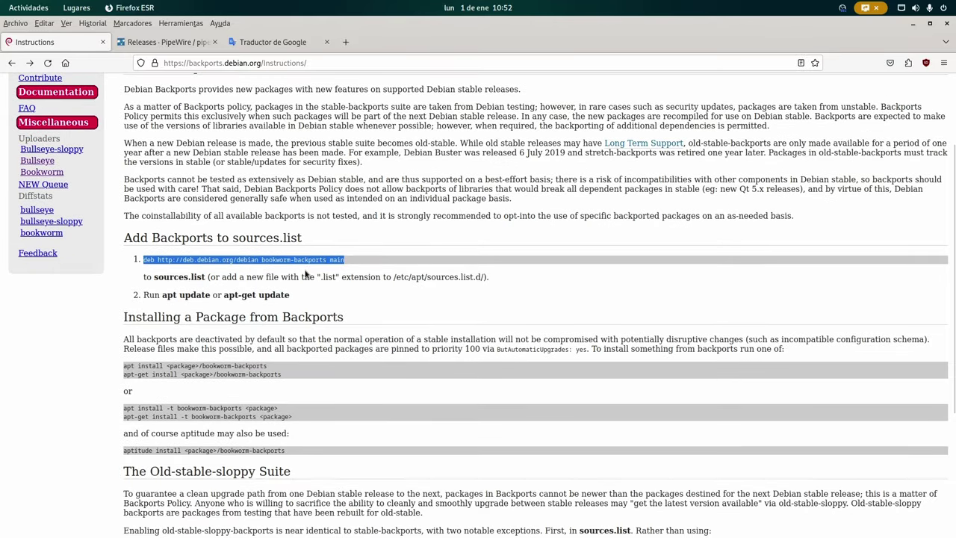
{"action": "scroll", "coordinate": [312, 237], "scroll_direction": "up", "scroll_amount": 3}
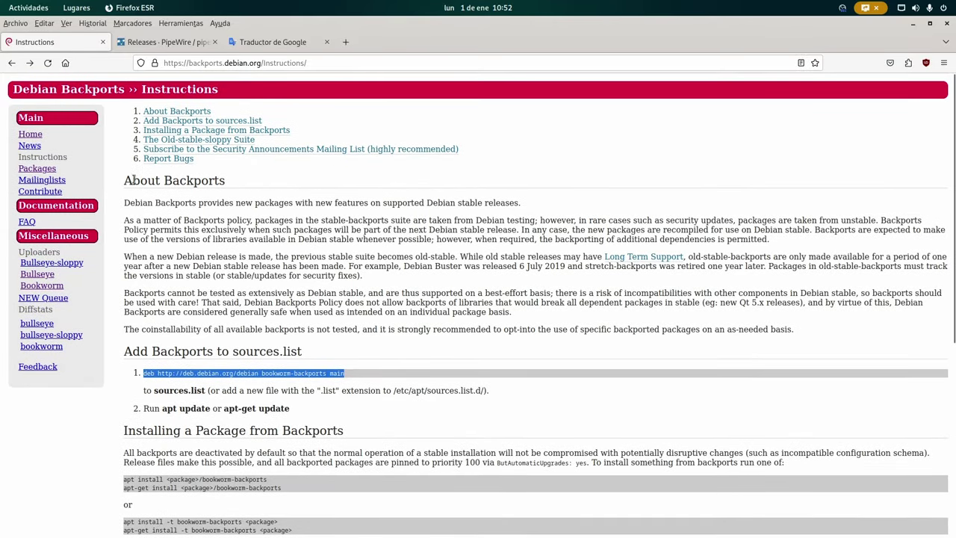
{"action": "scroll", "coordinate": [256, 265], "scroll_direction": "down", "scroll_amount": 6}
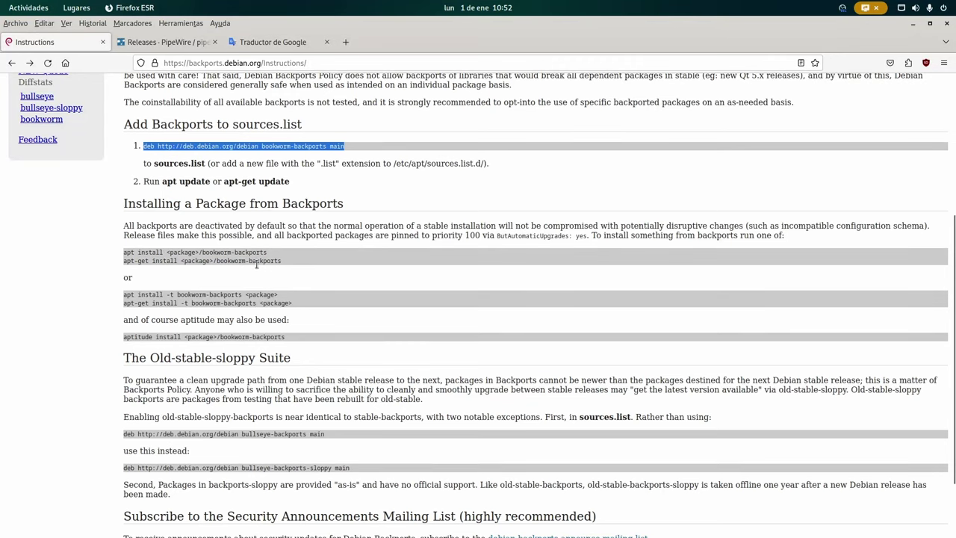
{"action": "scroll", "coordinate": [256, 265], "scroll_direction": "down", "scroll_amount": 2}
{"action": "scroll", "coordinate": [256, 265], "scroll_direction": "up", "scroll_amount": 3}
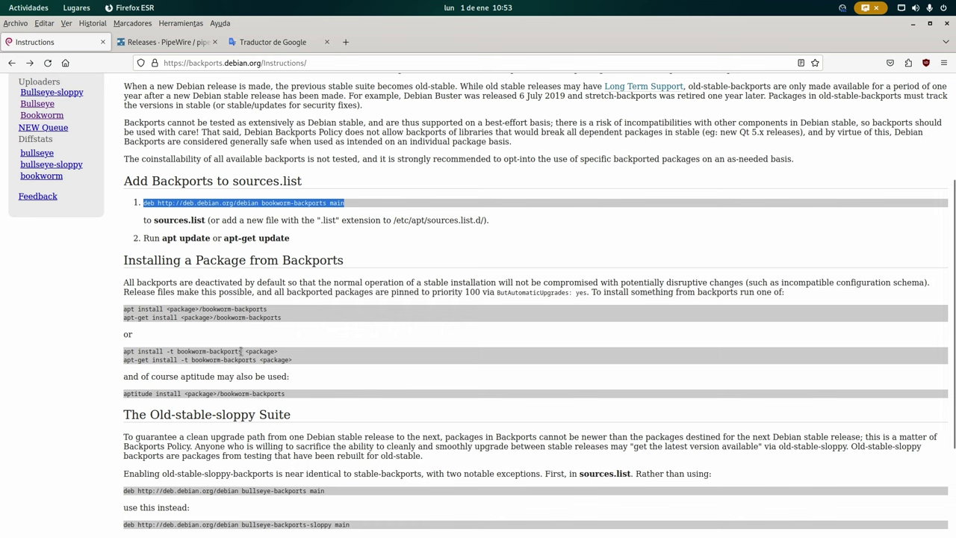
{"action": "left_click_drag", "start_coordinate": [241, 350], "coordinate": [120, 354]}
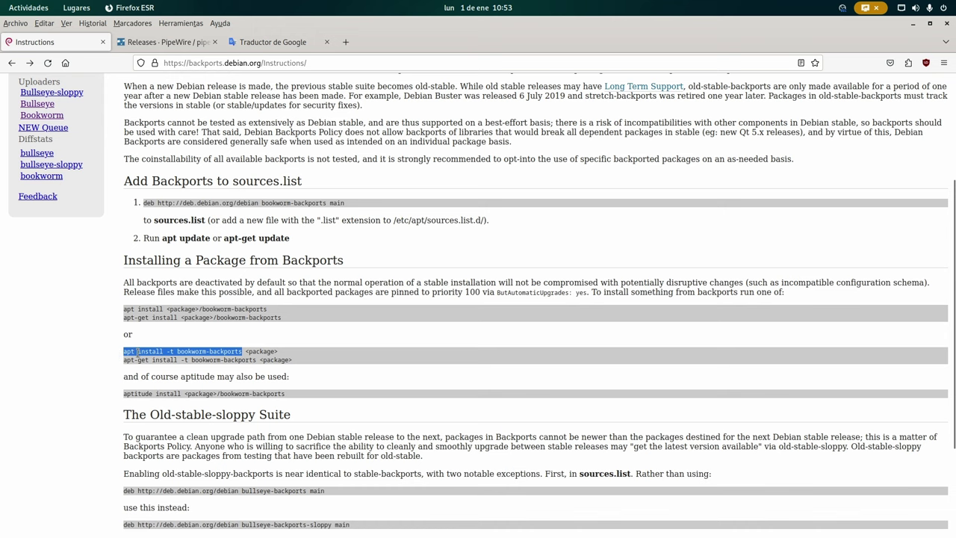
{"action": "right_click", "coordinate": [138, 353]}
{"action": "left_click", "coordinate": [161, 366]}
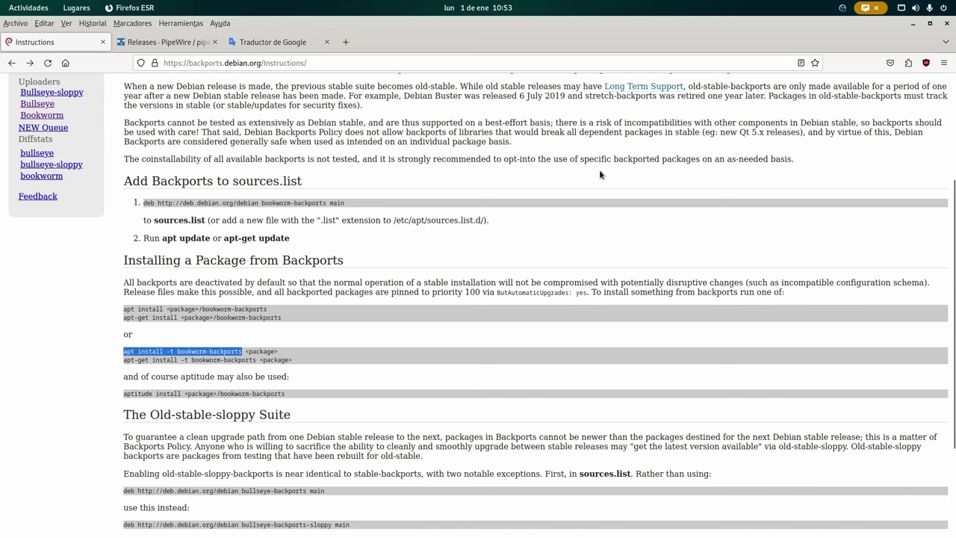
- Return to the terminal and run "sudo apt install -t bookworm-backports pipewire wireplumber", pasting the copied part after sudo
{"action": "left_click", "coordinate": [913, 23]}
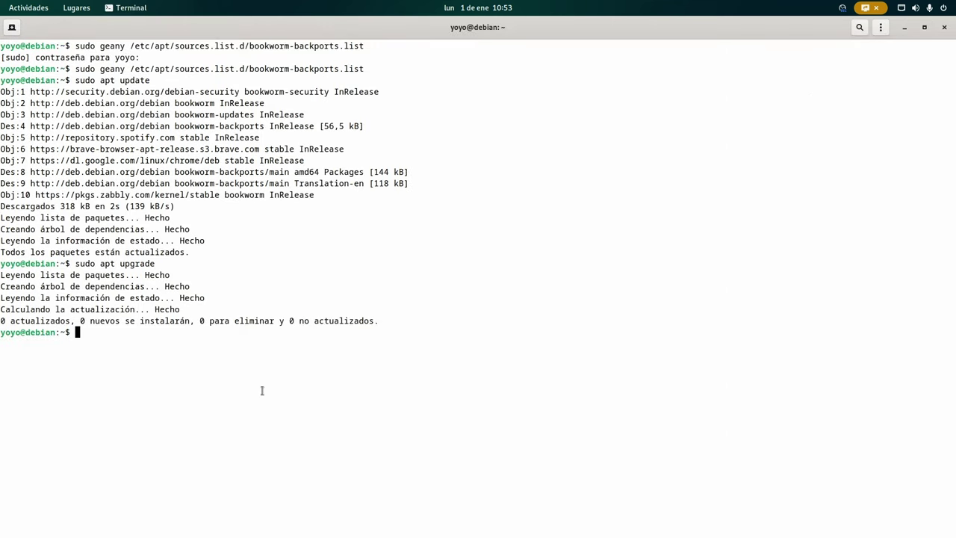
{"action": "type", "text": "sudo"}
{"action": "right_click", "coordinate": [360, 374]}
{"action": "left_click", "coordinate": [400, 407]}
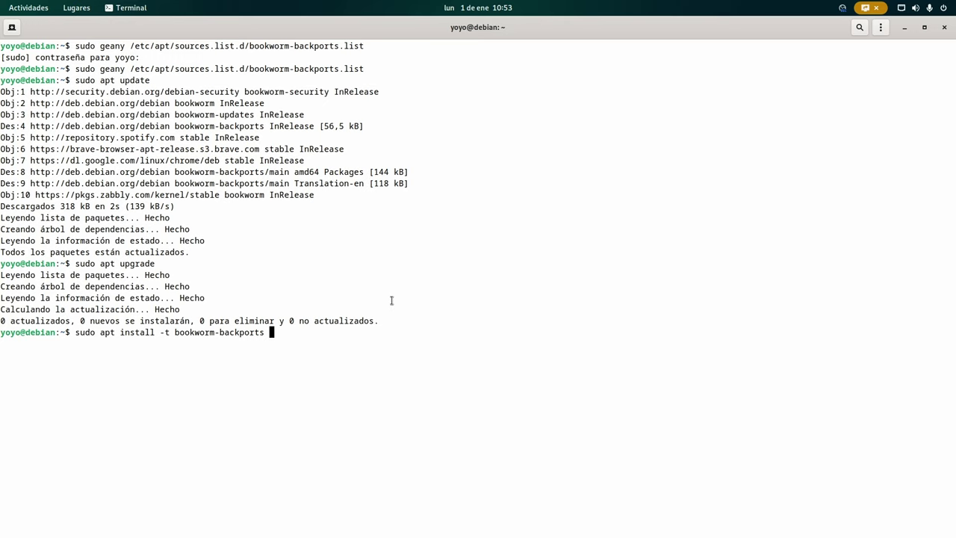
{"action": "type", "text": "pipewire wireplumber"}
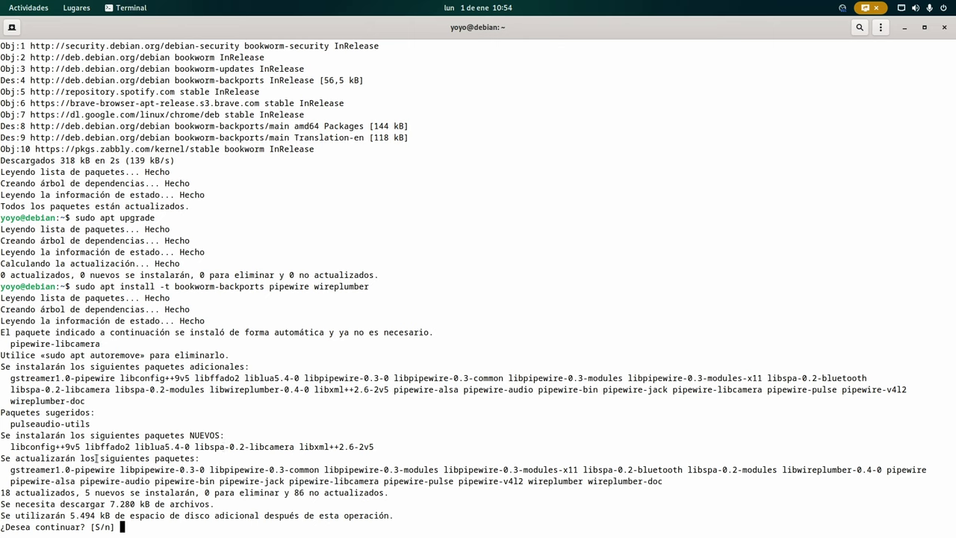
- Accept the package installation with "s" and review the unpacking output
{"action": "left_click_drag", "start_coordinate": [213, 463], "coordinate": [19, 458]}
{"action": "type", "text": "s"}
{"action": "key", "text": "Return"}
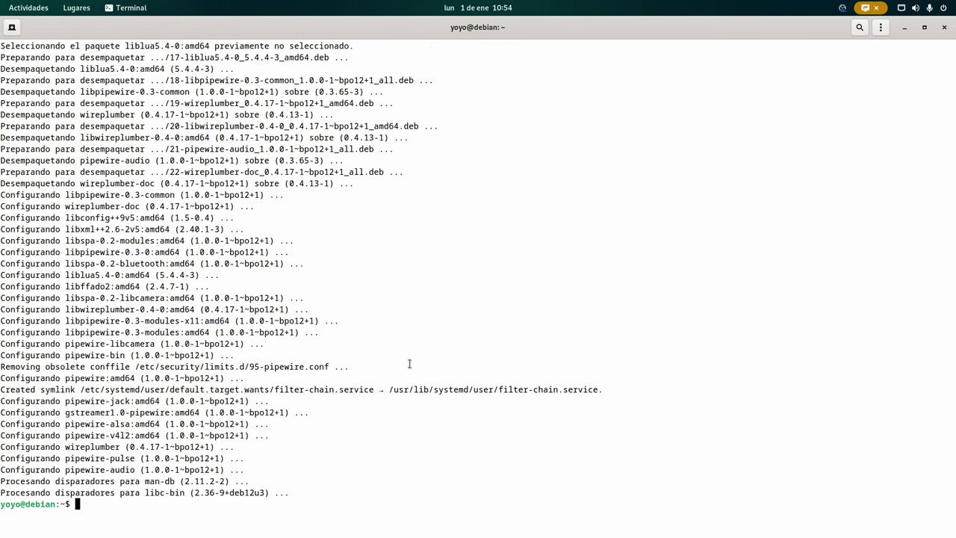
{"action": "scroll", "coordinate": [409, 364], "scroll_direction": "up", "scroll_amount": 5}
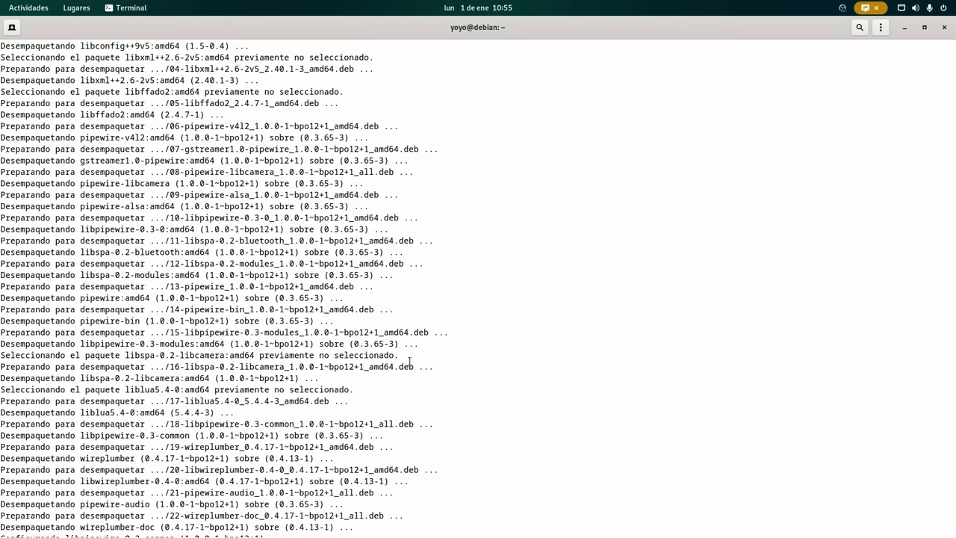
- Minimize the terminal, search the desktop for "syna", launch the Synaptic package manager, and authenticate with the administrator password
{"action": "left_click", "coordinate": [906, 33]}
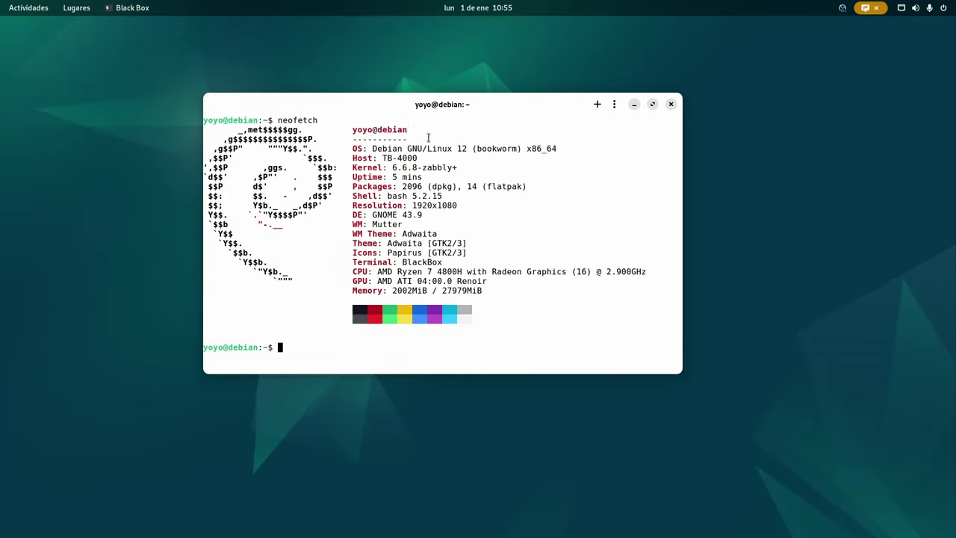
{"action": "left_click_drag", "start_coordinate": [514, 106], "coordinate": [458, 103]}
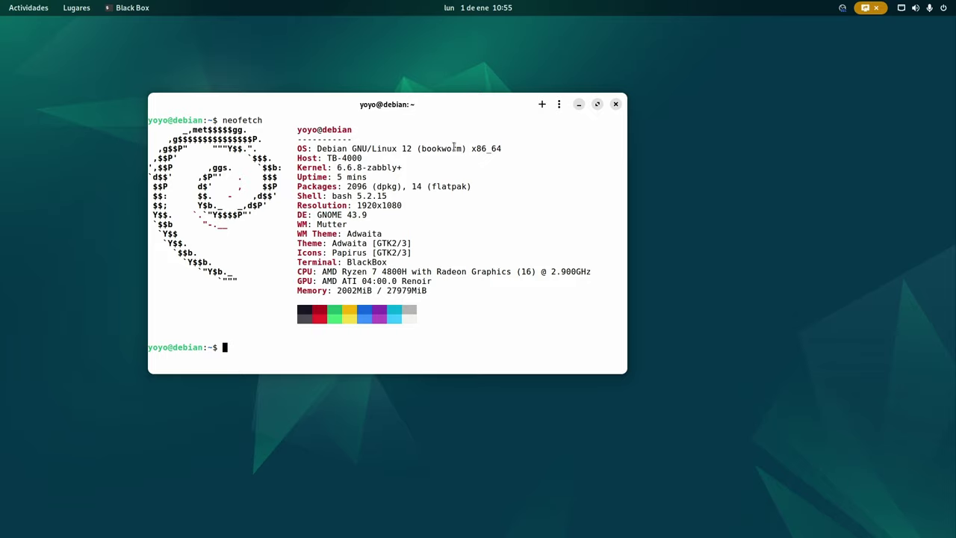
{"action": "mouse_move", "coordinate": [0, 0]}
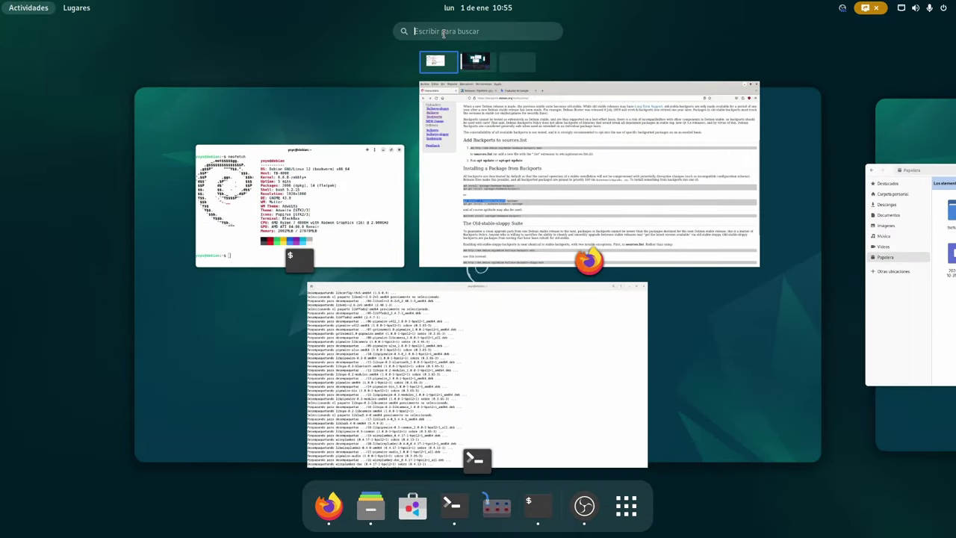
{"action": "type", "text": "syna"}
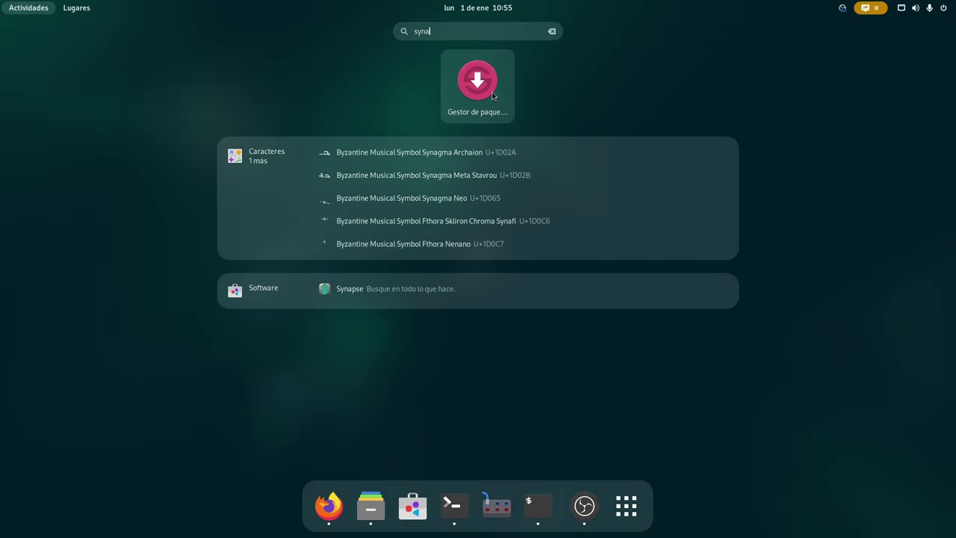
{"action": "left_click", "coordinate": [492, 93]}
{"action": "type", "text": "••"}
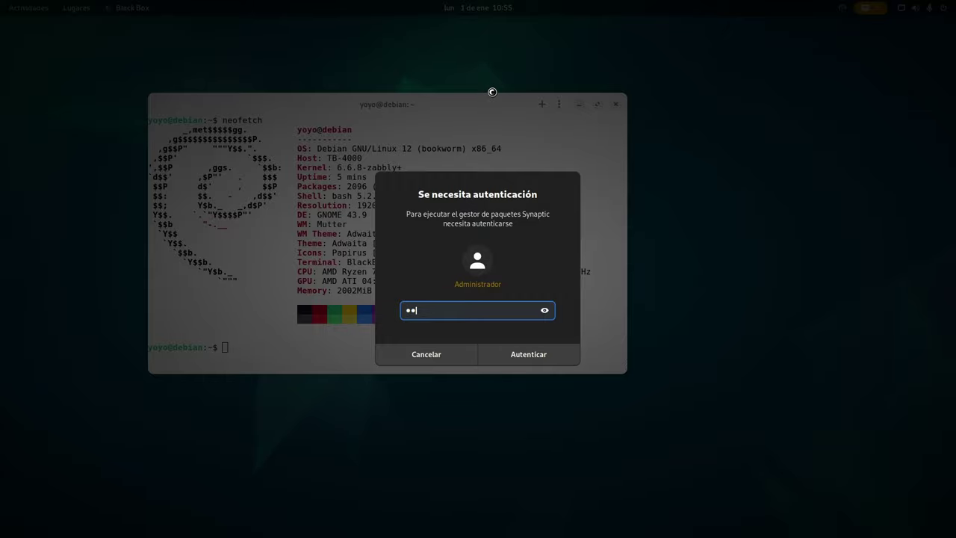
{"action": "key", "text": "Return"}
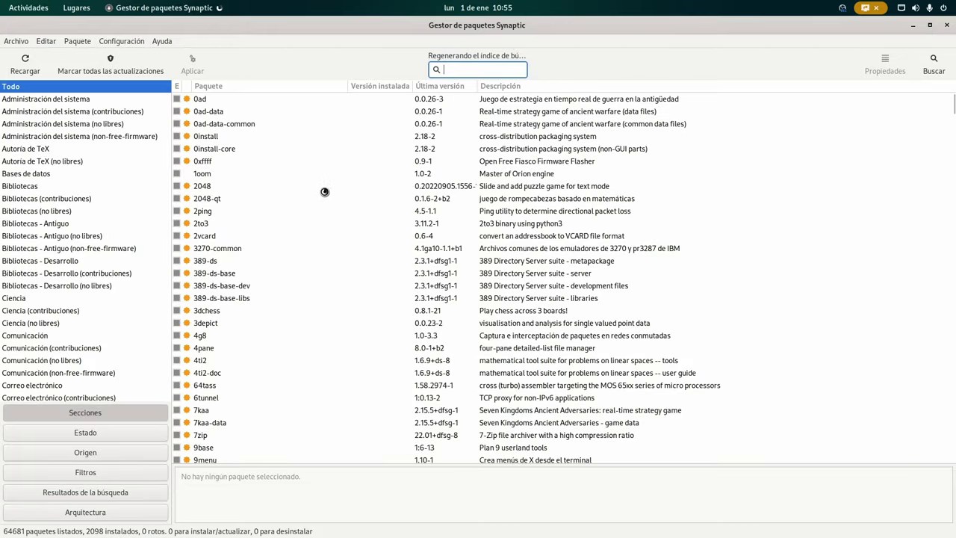
- Filter the Synaptic package list by "pipewire" and reload the package information
{"action": "left_click", "coordinate": [23, 64]}
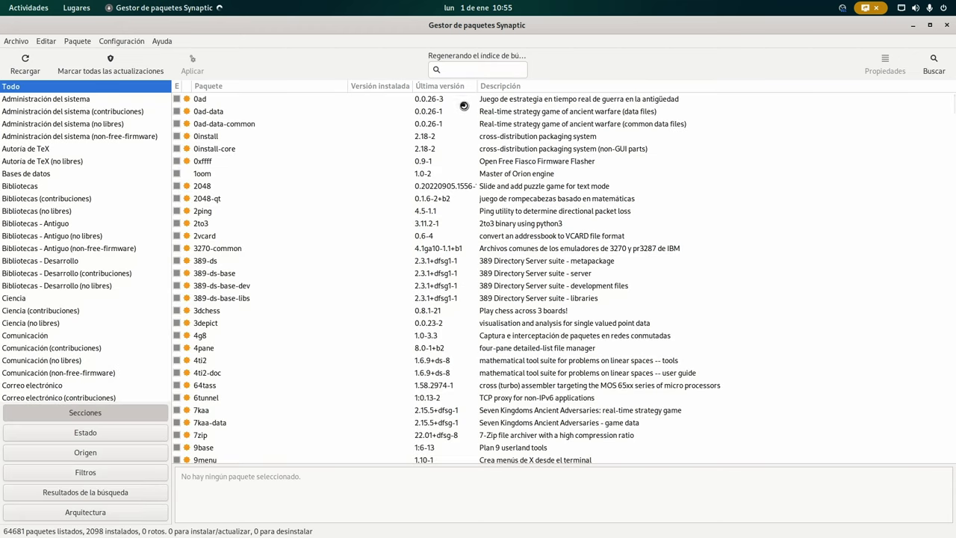
{"action": "left_click", "coordinate": [464, 68]}
{"action": "type", "text": "pipewire"}
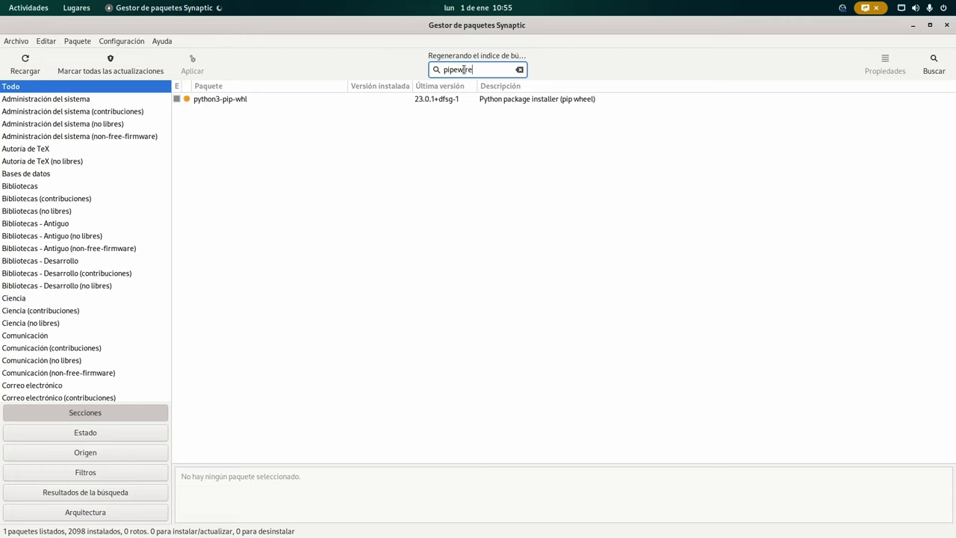
{"action": "left_click", "coordinate": [46, 66]}
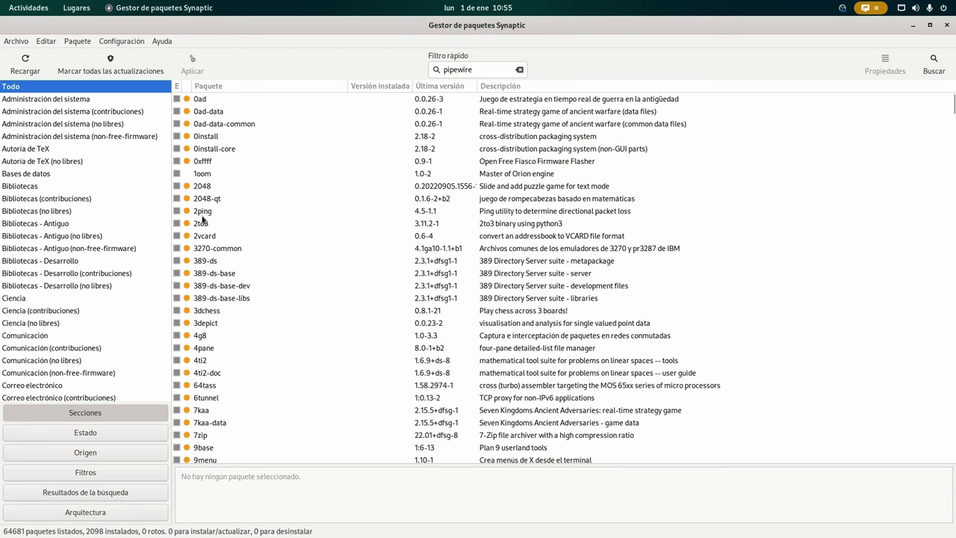
{"action": "left_click", "coordinate": [33, 65]}
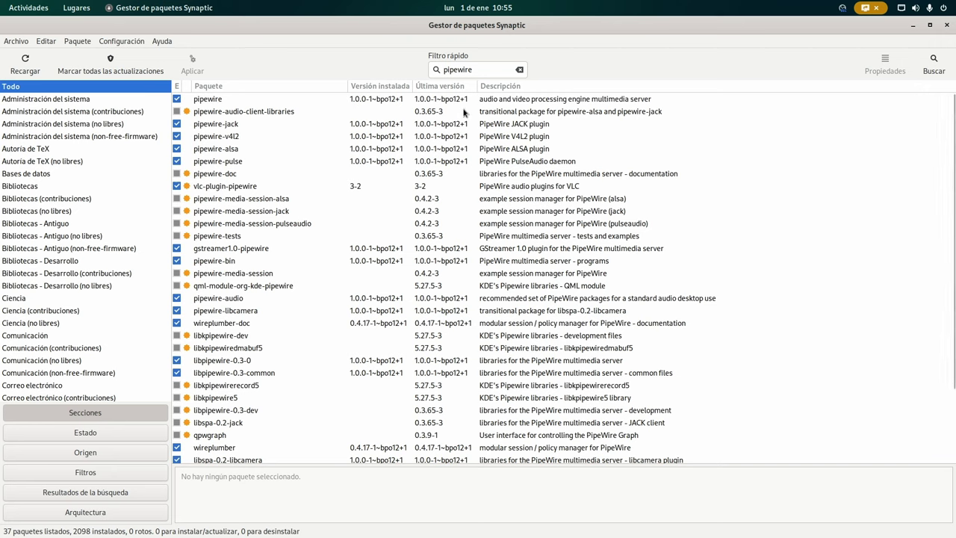
- Widen the installed version column and inspect the pipewire package's properties, including its installed files and available versions
{"action": "left_click_drag", "start_coordinate": [412, 88], "coordinate": [467, 88]}
{"action": "left_click", "coordinate": [222, 100]}
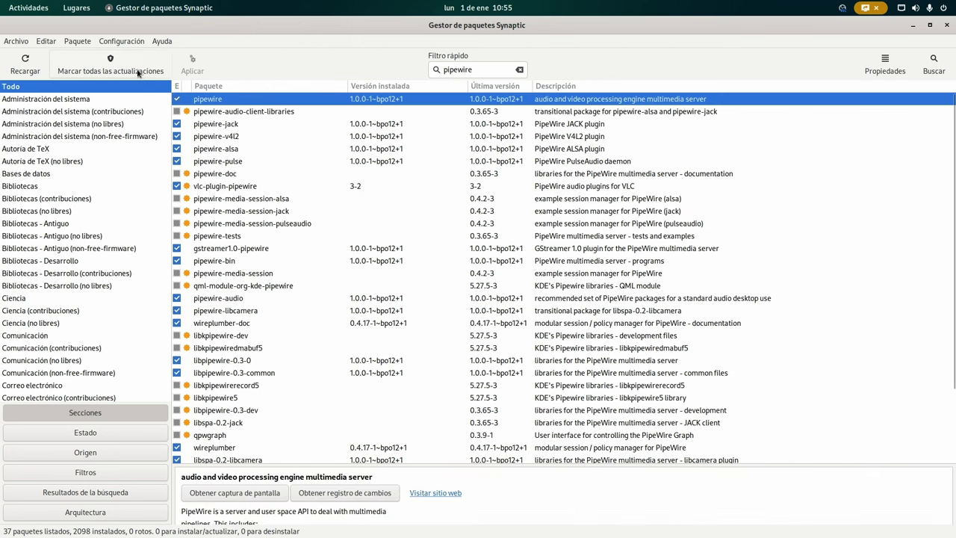
{"action": "left_click", "coordinate": [869, 67]}
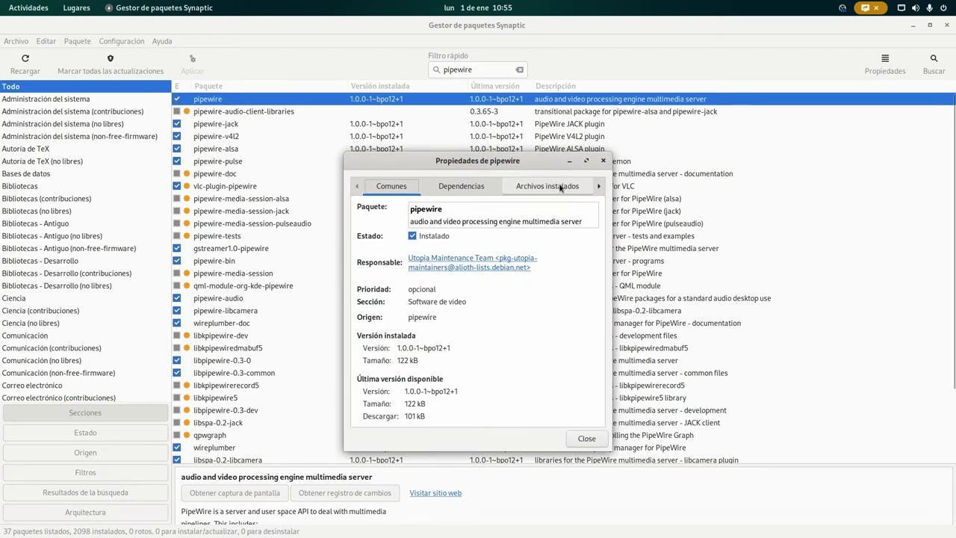
{"action": "left_click", "coordinate": [547, 190]}
{"action": "left_click_drag", "start_coordinate": [461, 157], "coordinate": [350, 129]}
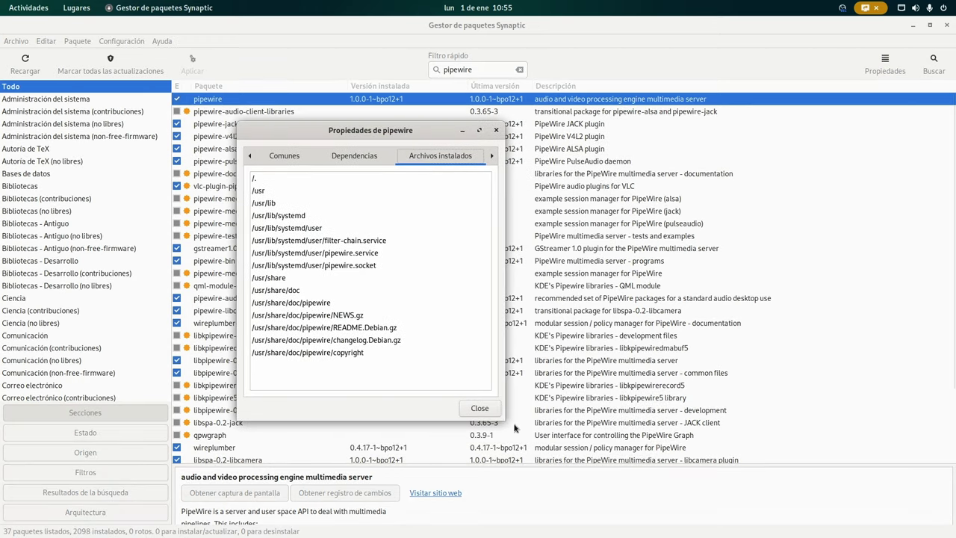
{"action": "left_click_drag", "start_coordinate": [506, 425], "coordinate": [654, 452]}
{"action": "left_click", "coordinate": [456, 155]}
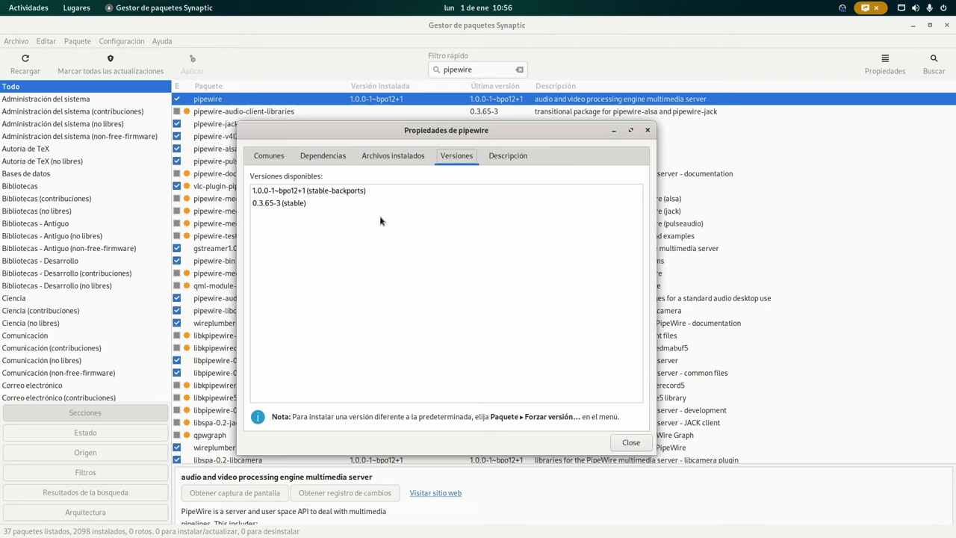
- Close the pipewire package properties and review the installed versions of all listed PipeWire packages
{"action": "left_click", "coordinate": [631, 443]}
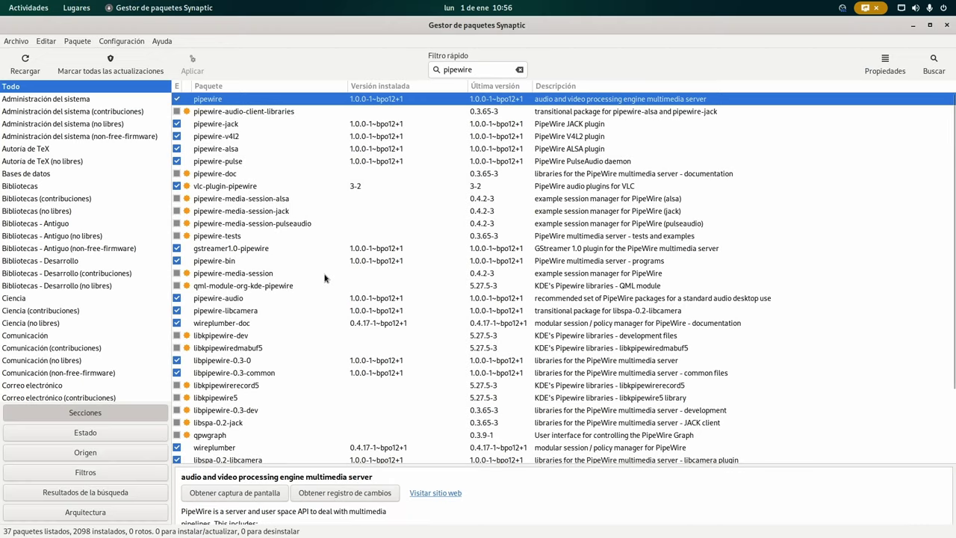
{"action": "scroll", "coordinate": [335, 265], "scroll_direction": "down", "scroll_amount": 2}
{"action": "scroll", "coordinate": [336, 265], "scroll_direction": "down", "scroll_amount": 2}
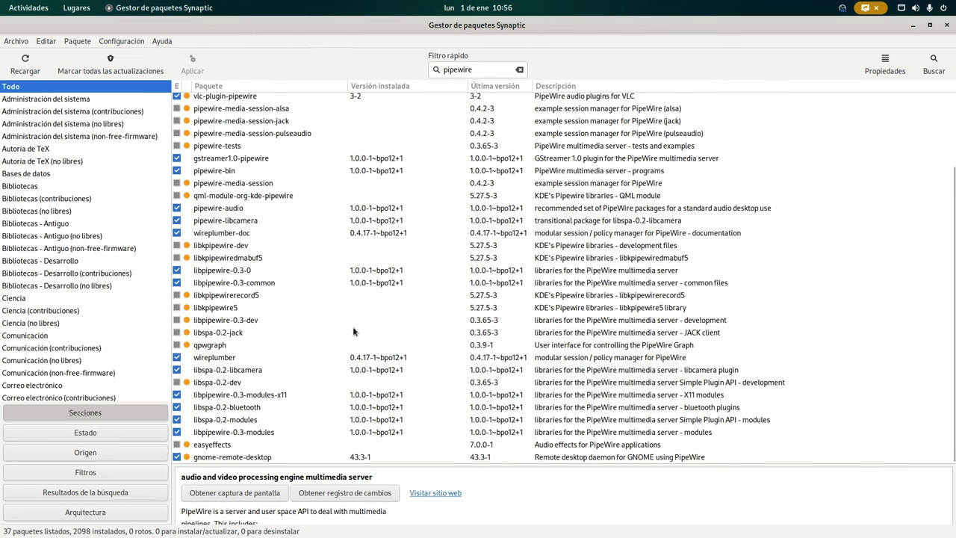
{"action": "scroll", "coordinate": [354, 330], "scroll_direction": "up", "scroll_amount": 3}
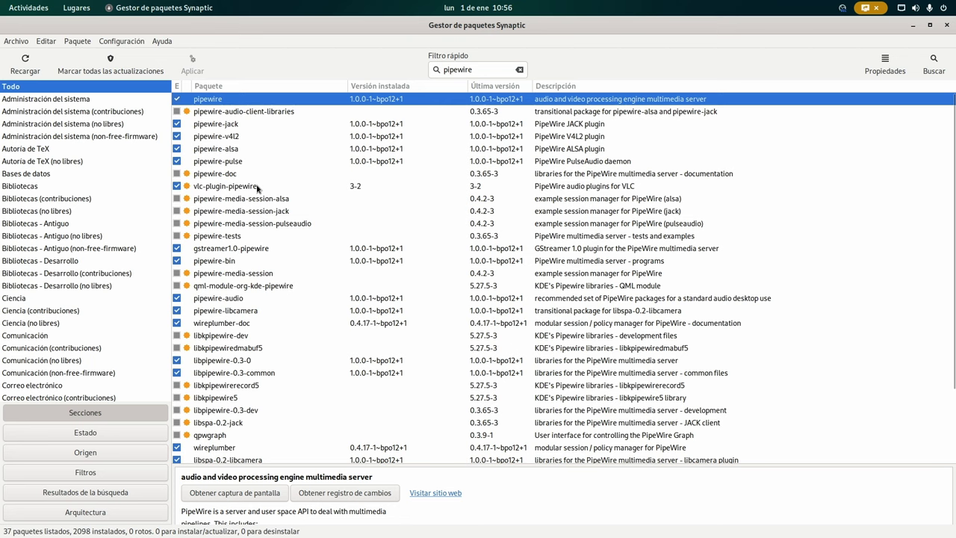
- Clear the quick filter and list the packages by origin, widening the pane to show the full repository names
{"action": "double_click", "coordinate": [486, 71]}
{"action": "key", "text": "BackSpace"}
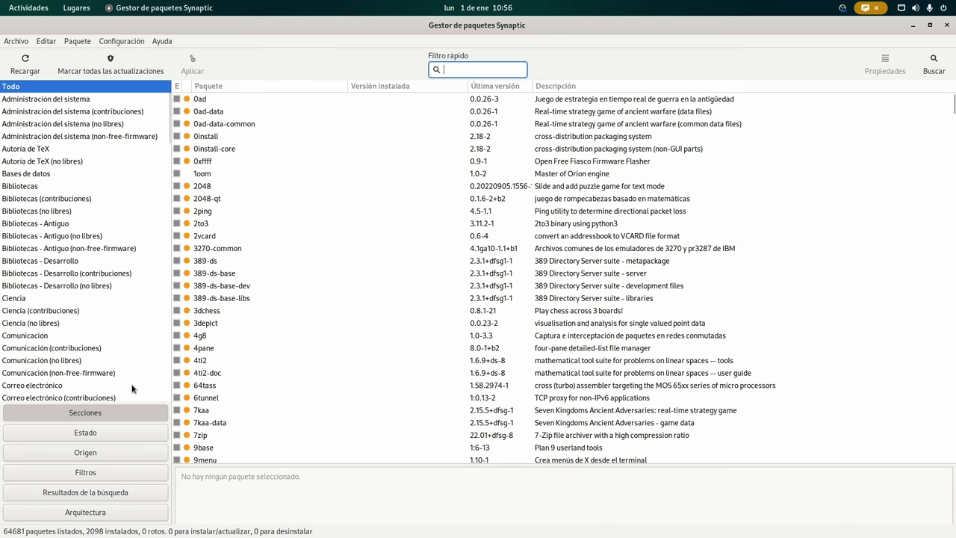
{"action": "left_click", "coordinate": [109, 461]}
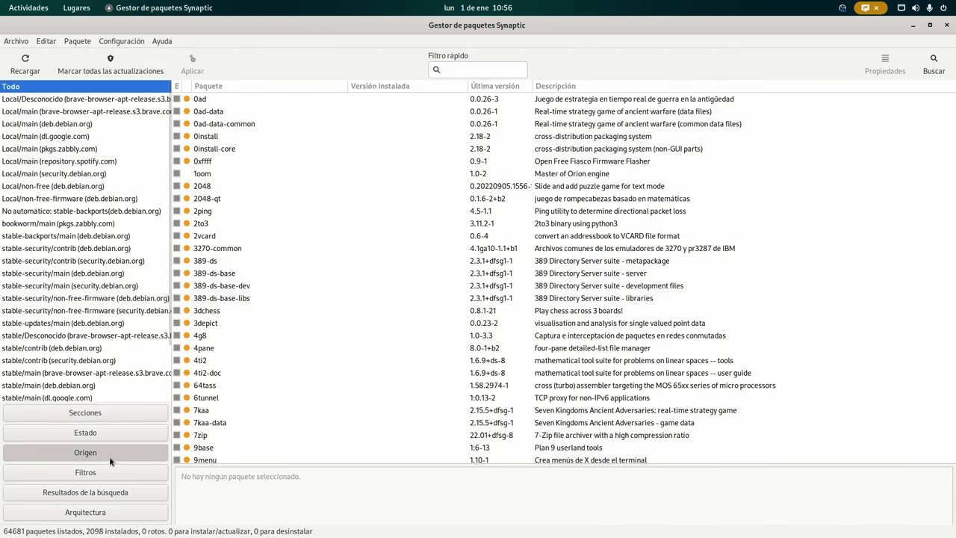
{"action": "scroll", "coordinate": [122, 274], "scroll_direction": "down", "scroll_amount": 3}
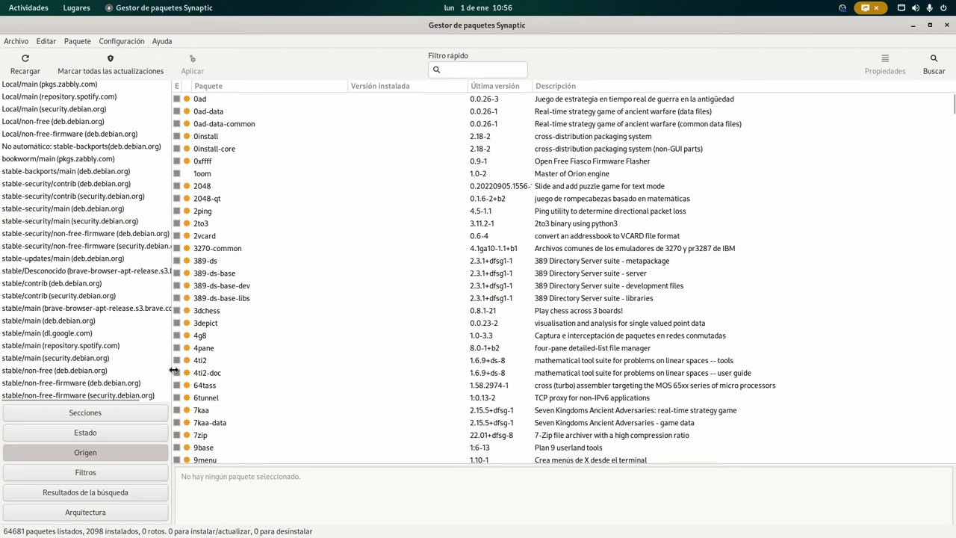
{"action": "left_click_drag", "start_coordinate": [173, 371], "coordinate": [223, 371]}
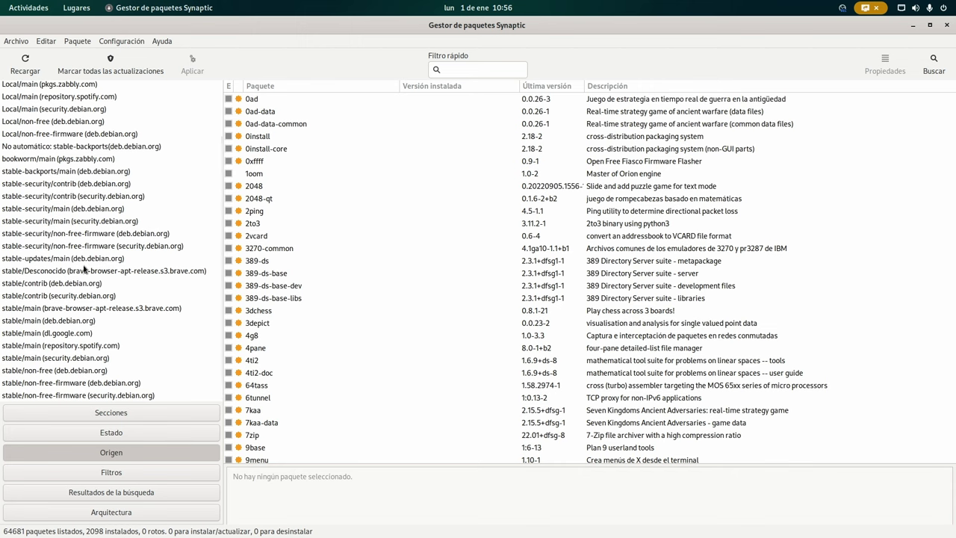
- Examine the packages from stable-backports/main (deb.debian.org), comparing them with bookworm/main (pkgs.zabbly.com) and looking for the installed PipeWire and WirePlumber packages
{"action": "left_click", "coordinate": [82, 174]}
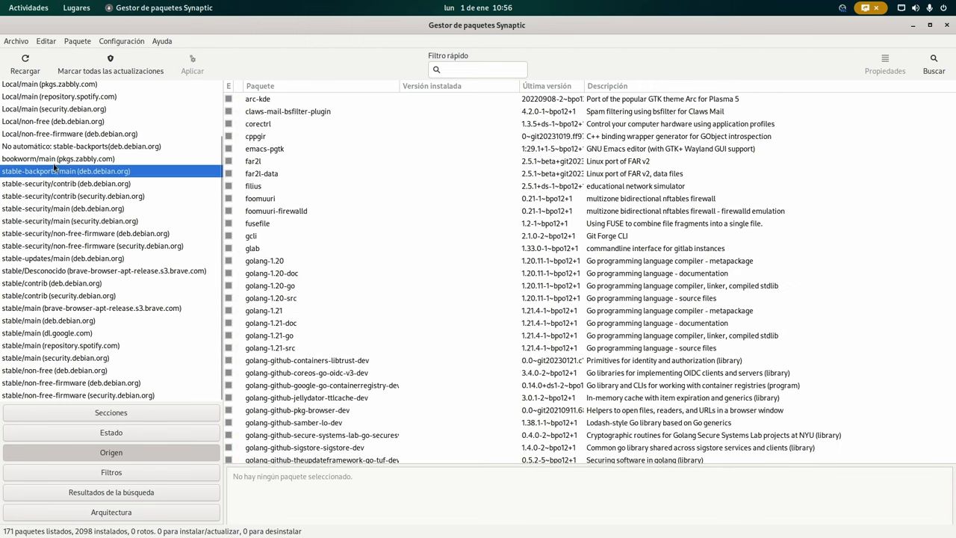
{"action": "left_click", "coordinate": [47, 159]}
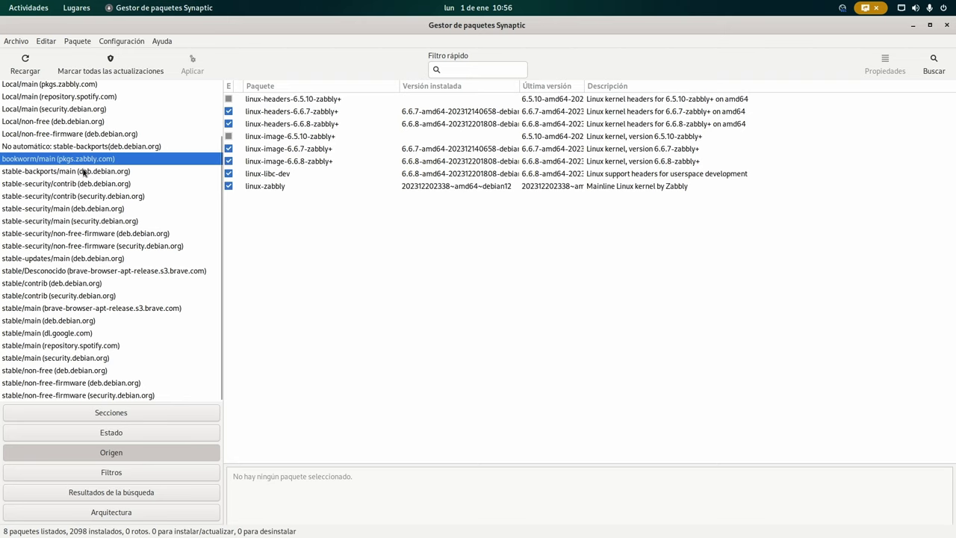
{"action": "left_click", "coordinate": [73, 177]}
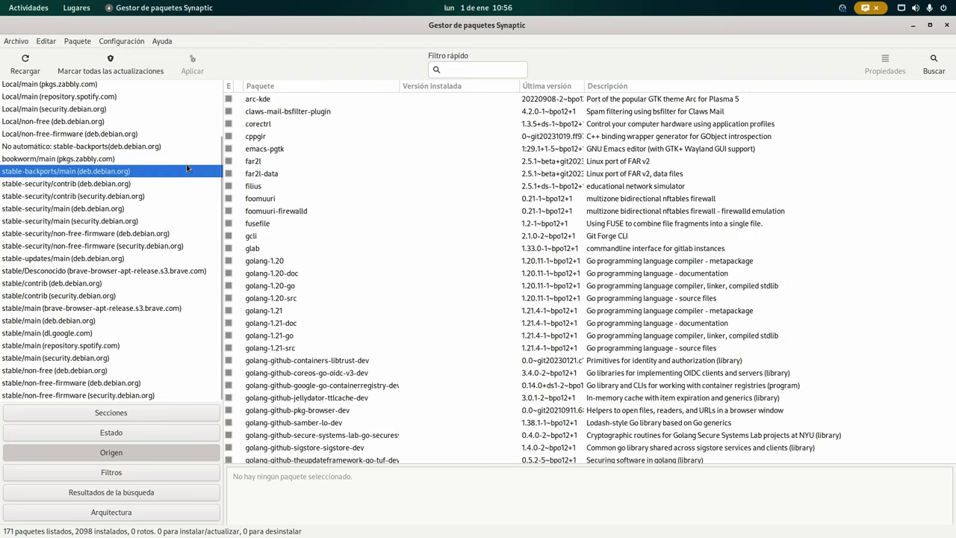
{"action": "scroll", "coordinate": [296, 240], "scroll_direction": "down", "scroll_amount": 5}
{"action": "scroll", "coordinate": [296, 240], "scroll_direction": "down", "scroll_amount": 20}
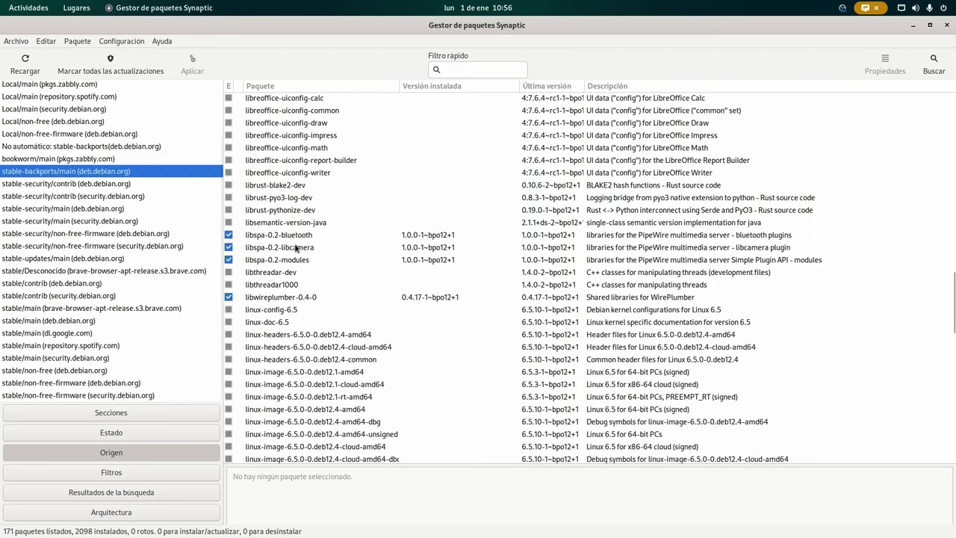
{"action": "scroll", "coordinate": [296, 248], "scroll_direction": "down", "scroll_amount": 20}
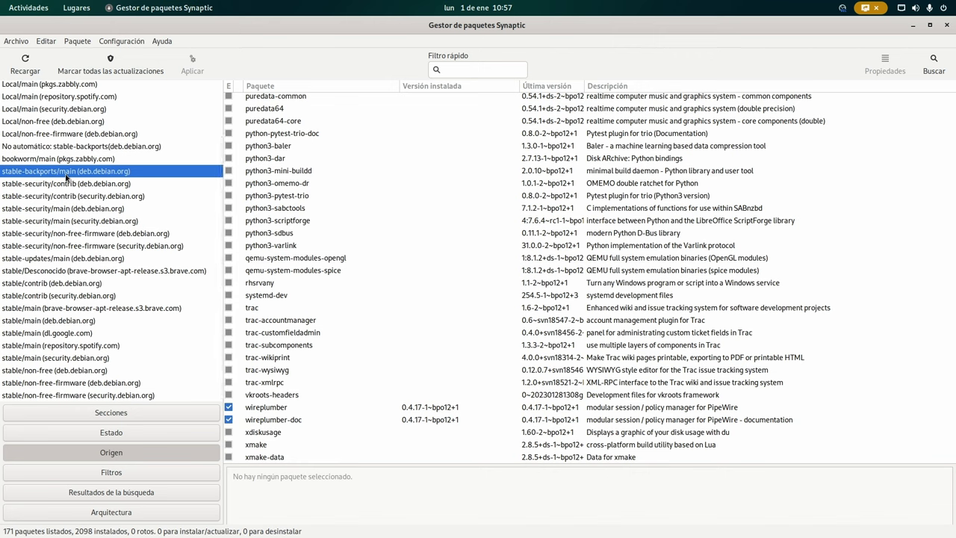
{"action": "scroll", "coordinate": [333, 364], "scroll_direction": "up", "scroll_amount": 4}
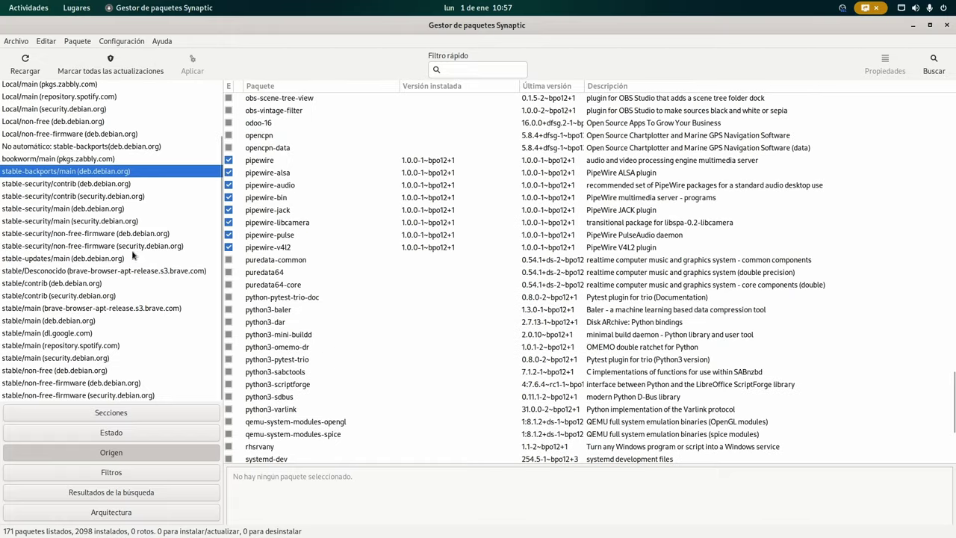
{"action": "scroll", "coordinate": [112, 224], "scroll_direction": "up", "scroll_amount": 1}
- Return to the section view of all packages and filter the list by "yt"
{"action": "left_click", "coordinate": [128, 412]}
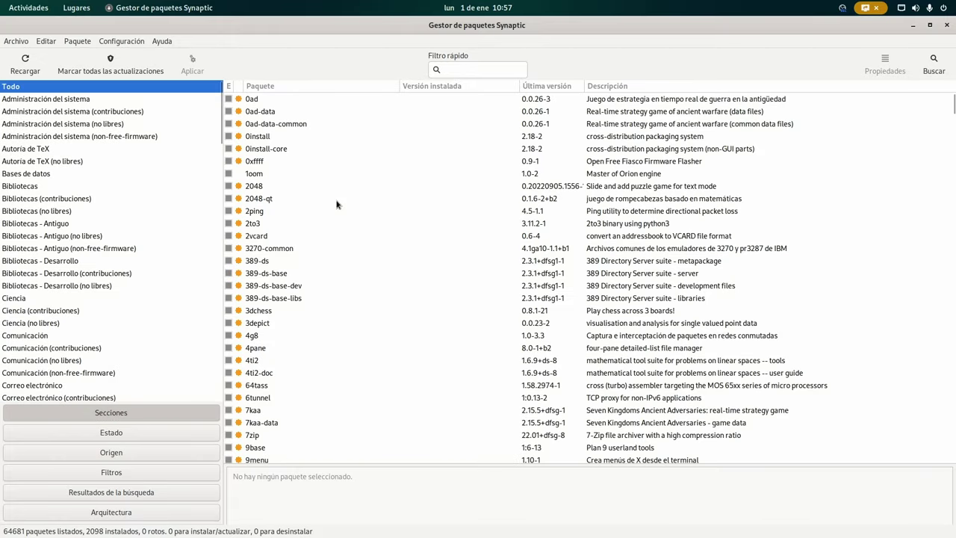
{"action": "left_click", "coordinate": [454, 71]}
{"action": "type", "text": "yt"}
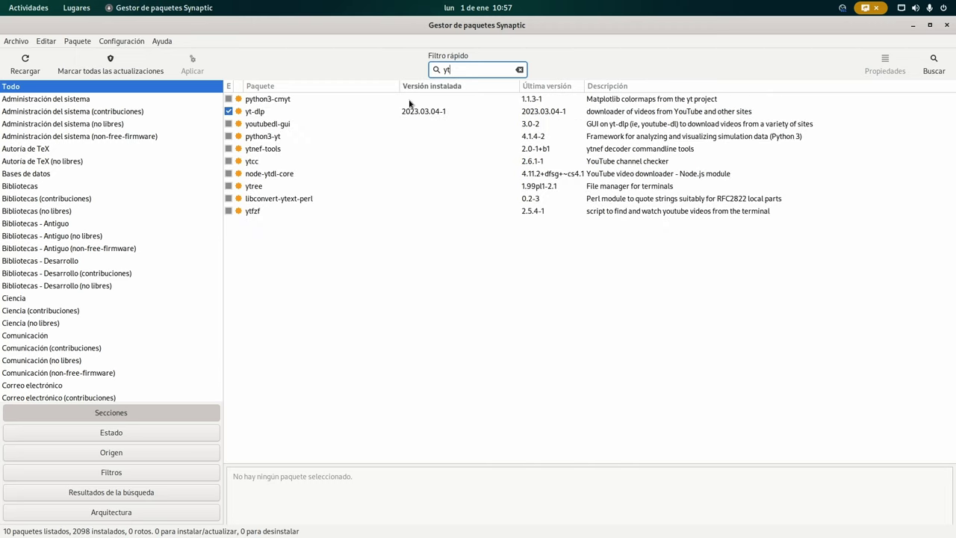
- Open the properties of the yt-dlp package and check its available versions
{"action": "left_click", "coordinate": [428, 114]}
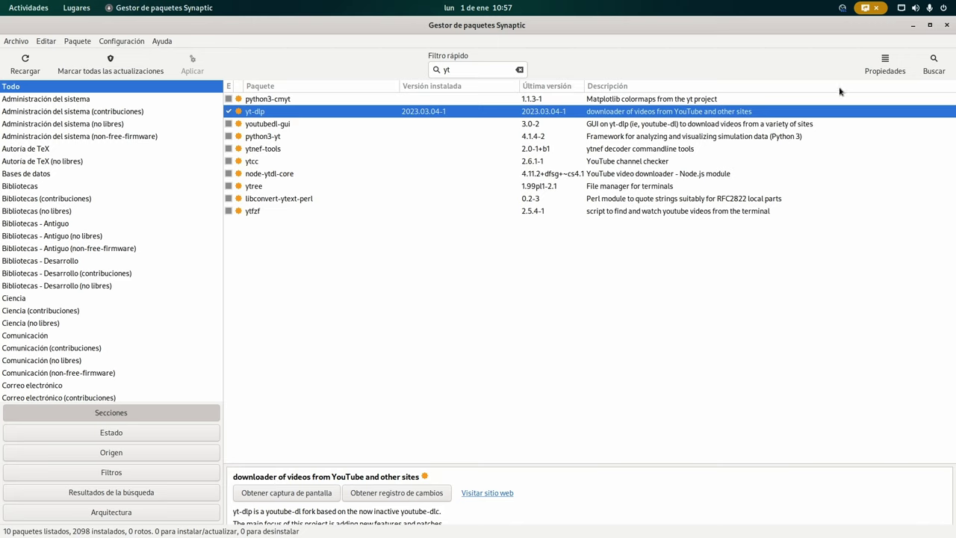
{"action": "left_click", "coordinate": [881, 65]}
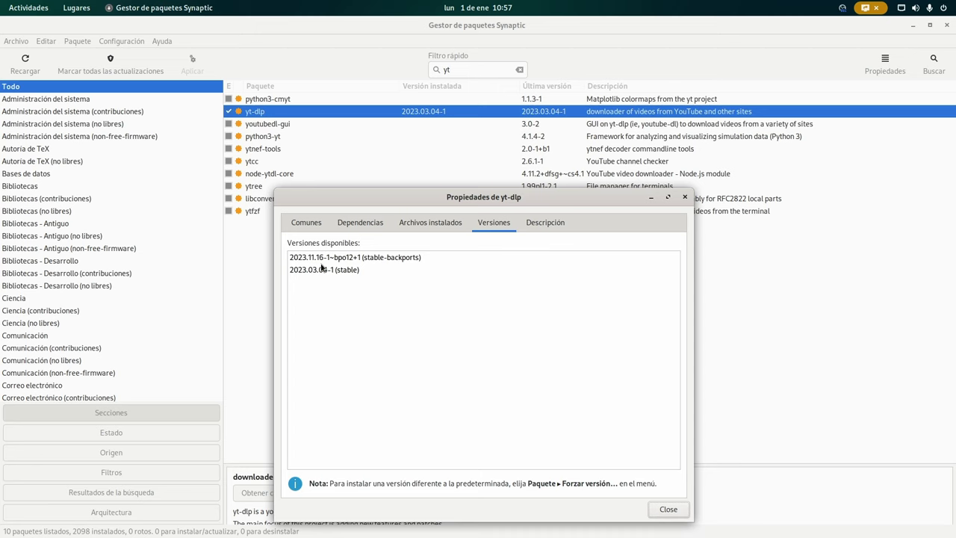
{"action": "left_click_drag", "start_coordinate": [385, 196], "coordinate": [370, 153]}
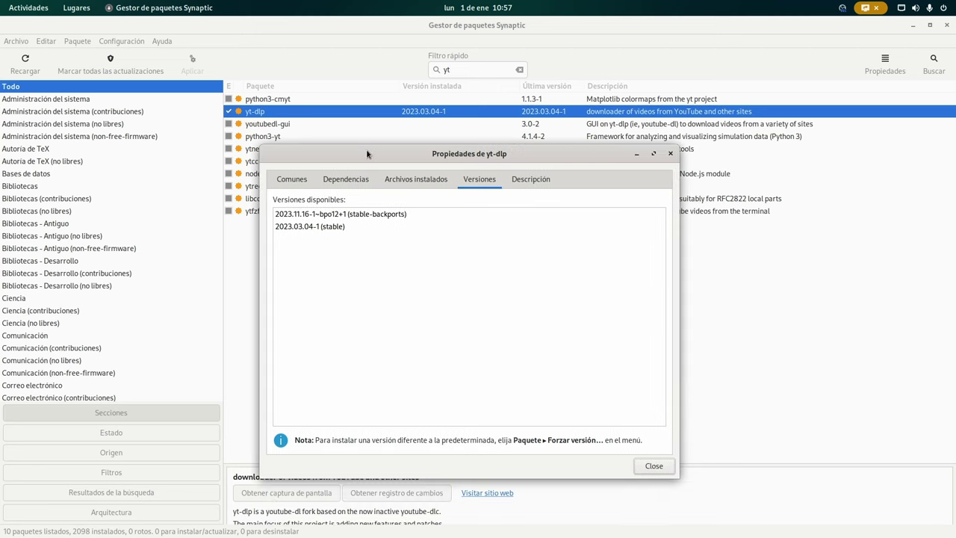
- Review the installation output in the terminal and the backports installation instructions in Firefox, and return to Synaptic
{"action": "key", "text": "super"}
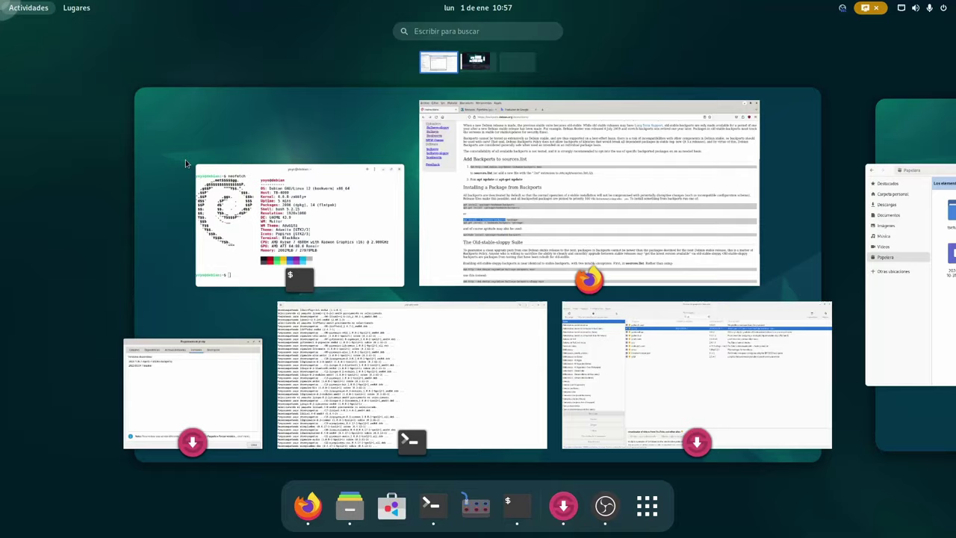
{"action": "left_click", "coordinate": [364, 330]}
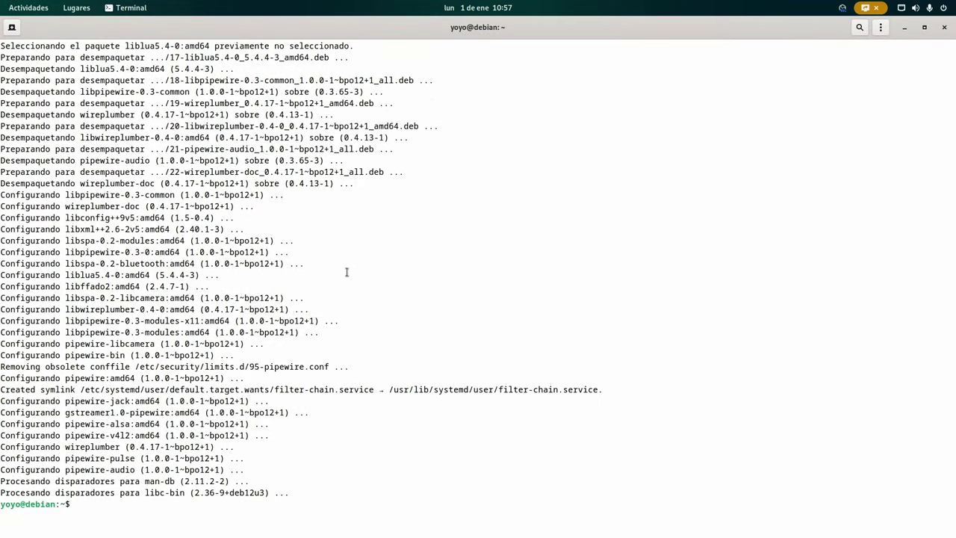
{"action": "mouse_move", "coordinate": [2, 3]}
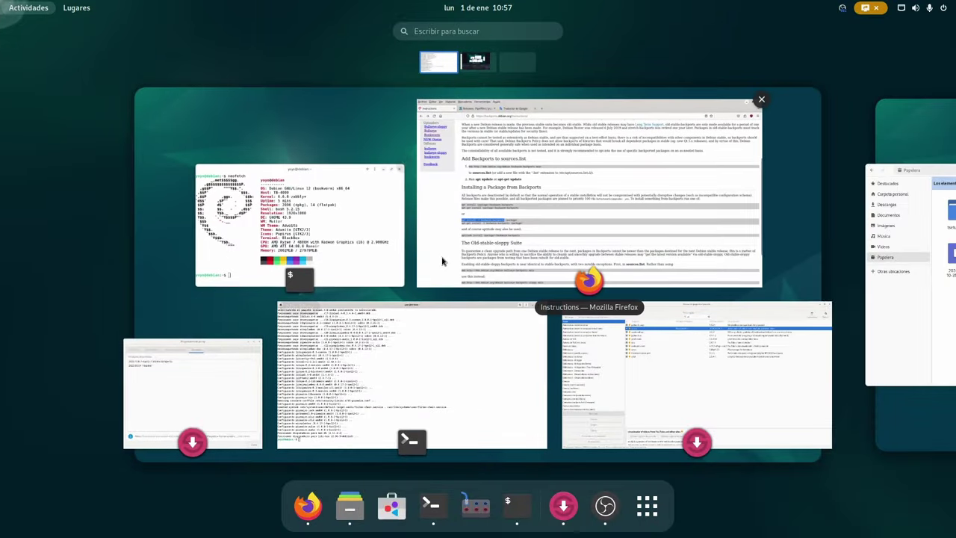
{"action": "left_click", "coordinate": [533, 183]}
{"action": "left_click", "coordinate": [141, 349]}
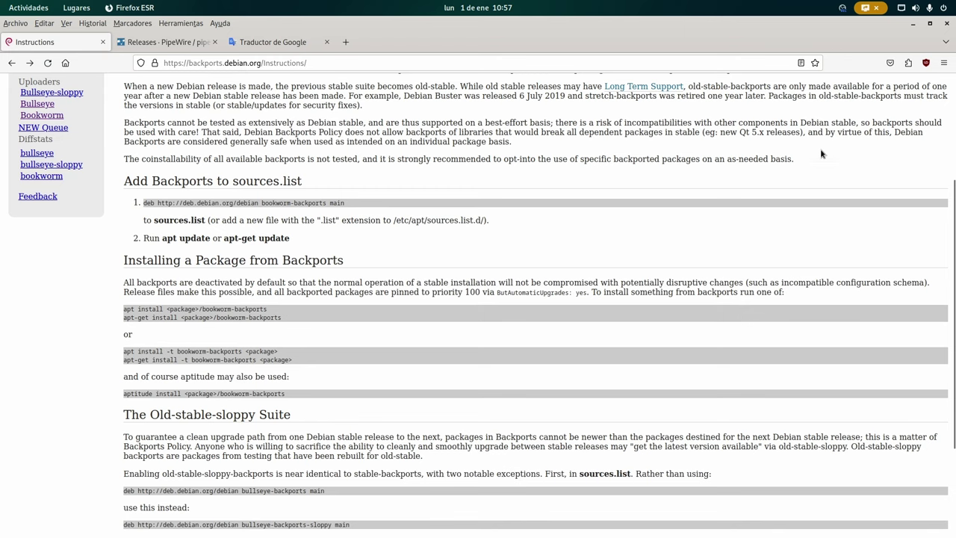
{"action": "left_click", "coordinate": [913, 23]}
{"action": "key", "text": "super"}
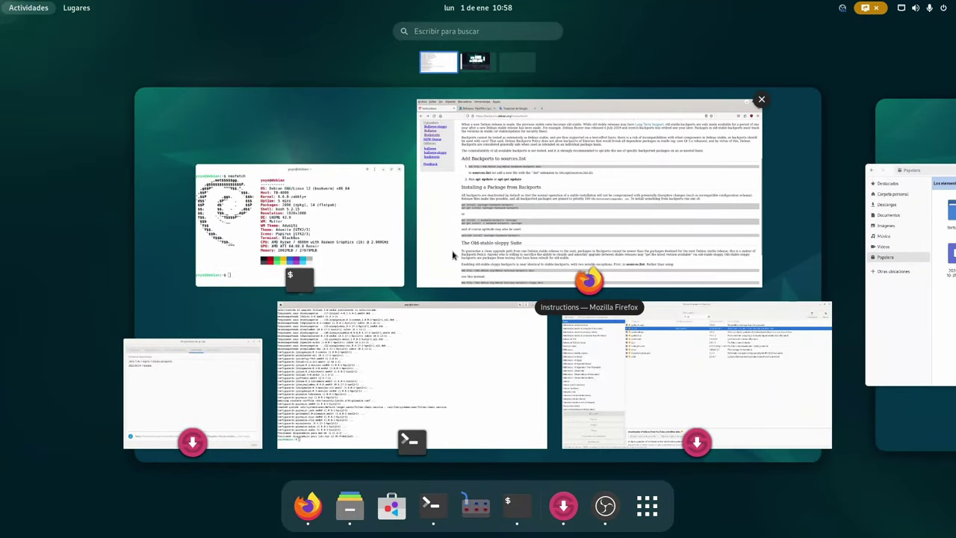
{"action": "left_click", "coordinate": [629, 358]}
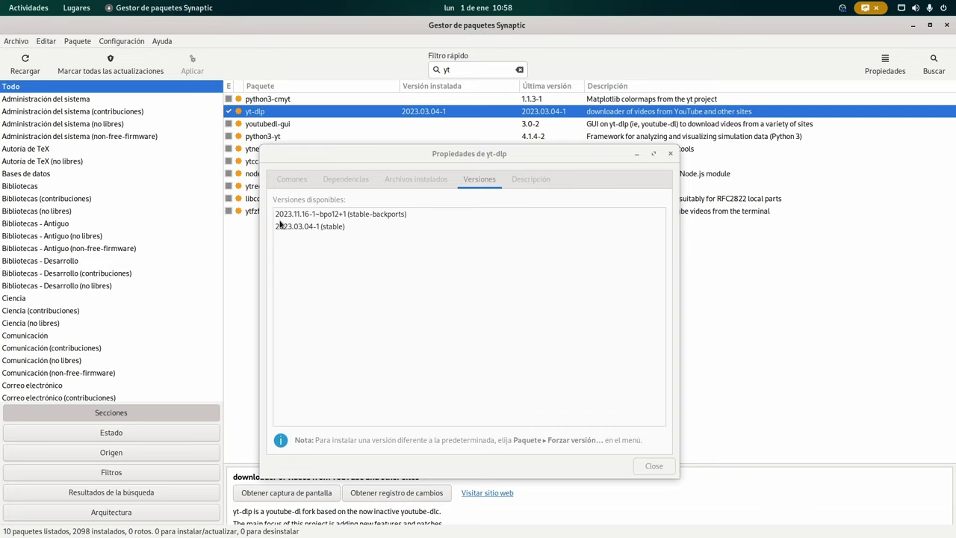
- Close the yt-dlp properties and force the package's version to 2023.11.16-1~bpo12+1 (stable-backports)
{"action": "left_click", "coordinate": [669, 155]}
{"action": "right_click", "coordinate": [350, 119]}
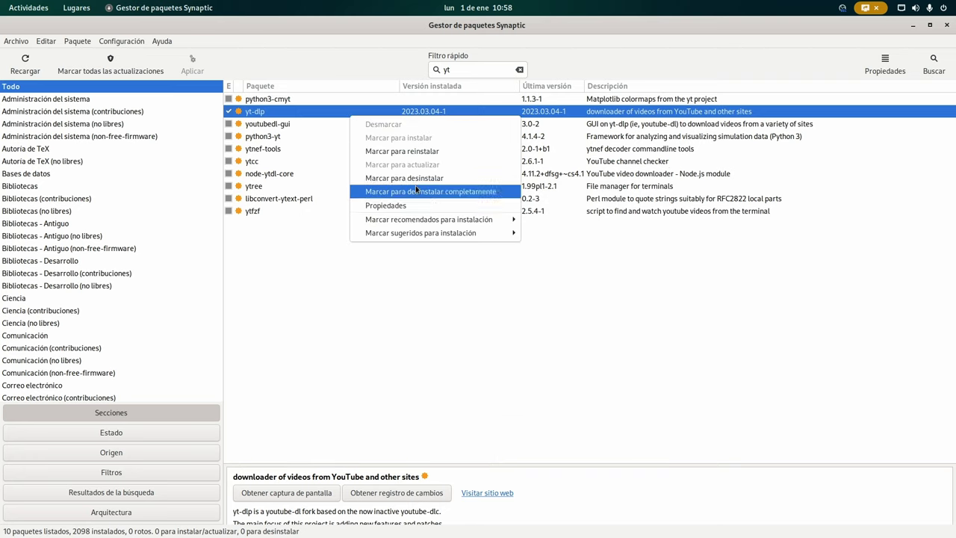
{"action": "left_click", "coordinate": [293, 240]}
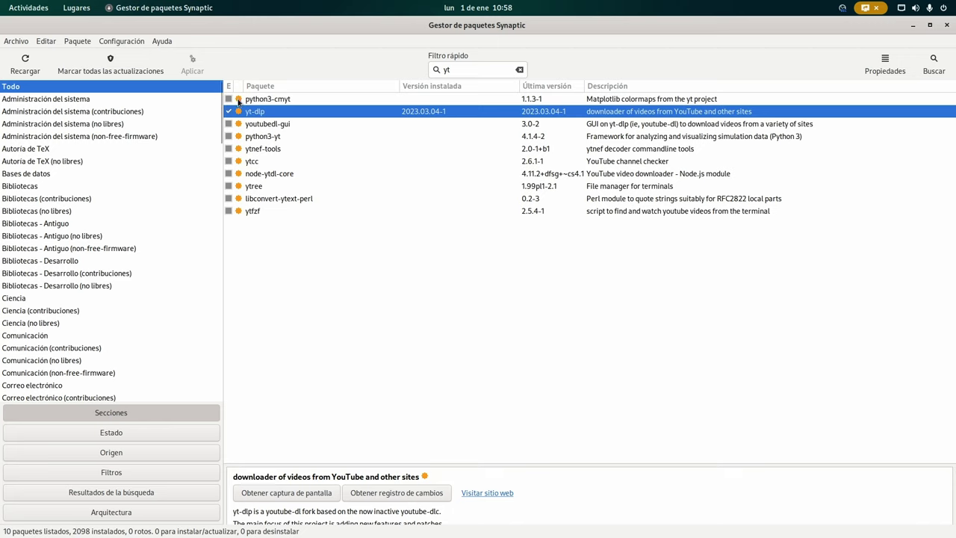
{"action": "left_click", "coordinate": [77, 41]}
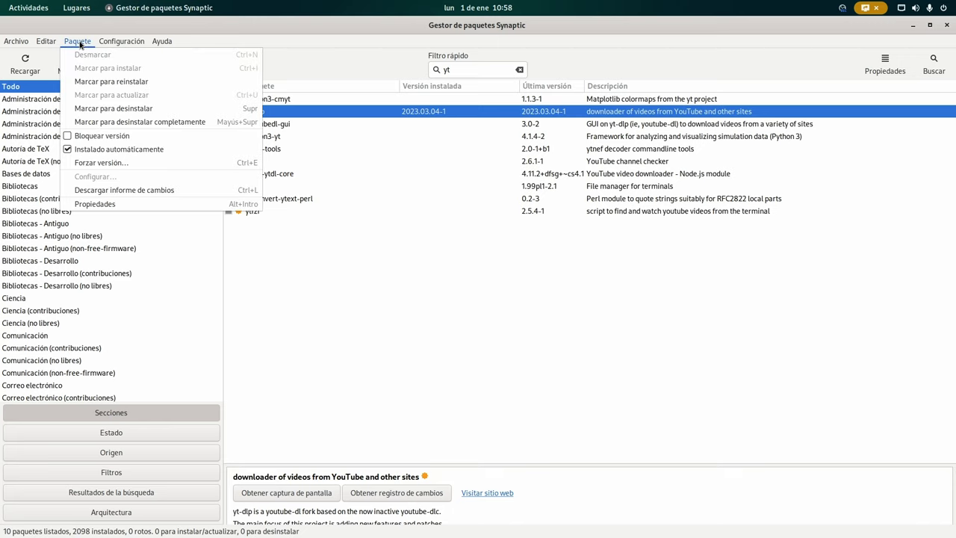
{"action": "left_click", "coordinate": [119, 166]}
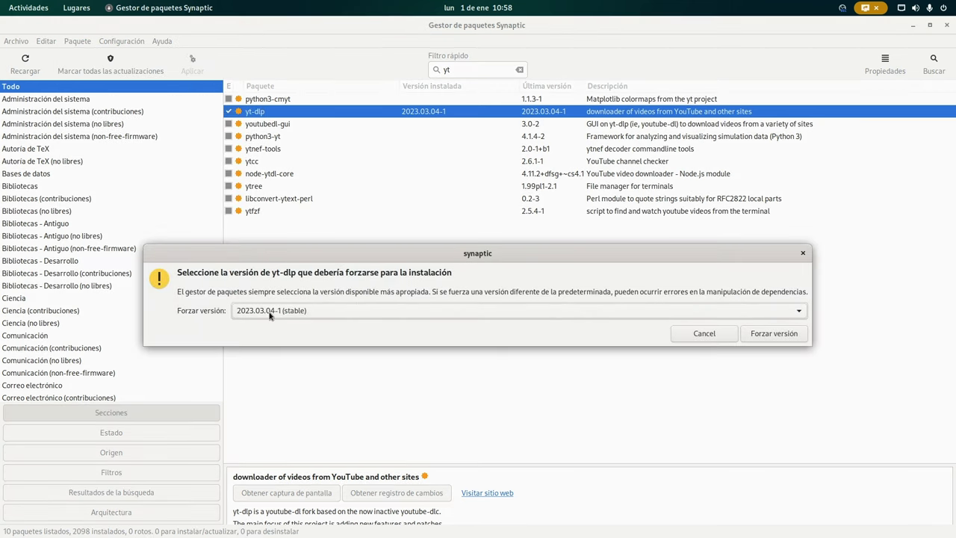
{"action": "left_click", "coordinate": [317, 313]}
{"action": "left_click", "coordinate": [322, 297]}
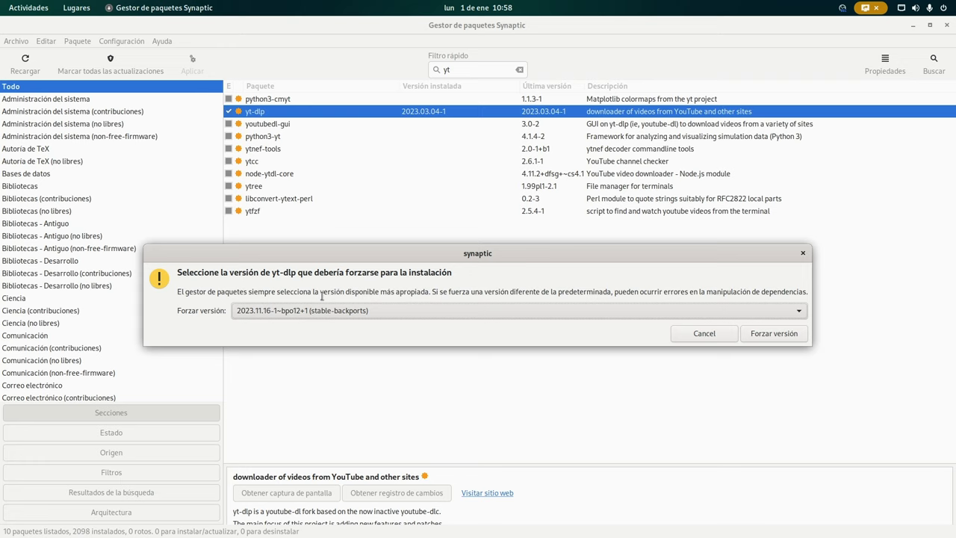
{"action": "left_click", "coordinate": [285, 313]}
{"action": "left_click", "coordinate": [288, 329]}
{"action": "left_click", "coordinate": [300, 312]}
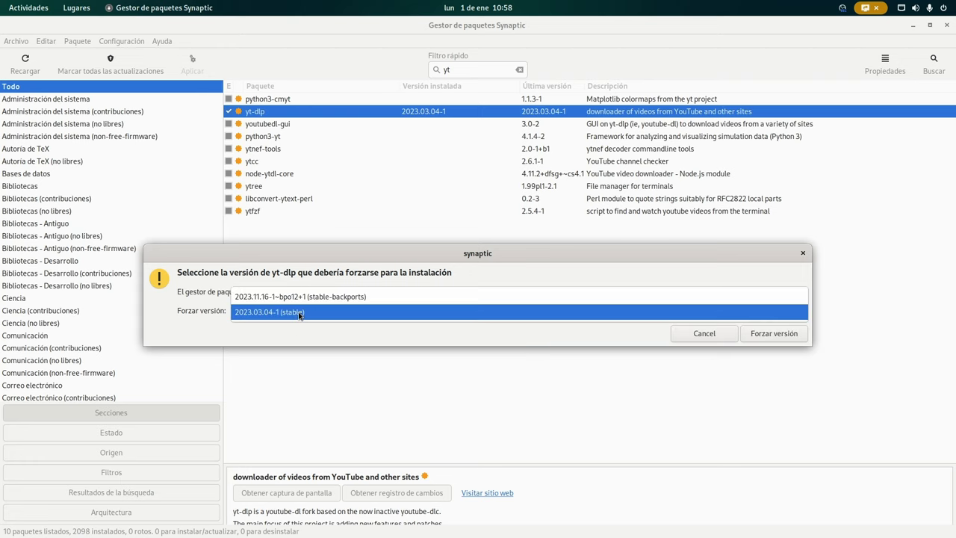
{"action": "left_click", "coordinate": [313, 299]}
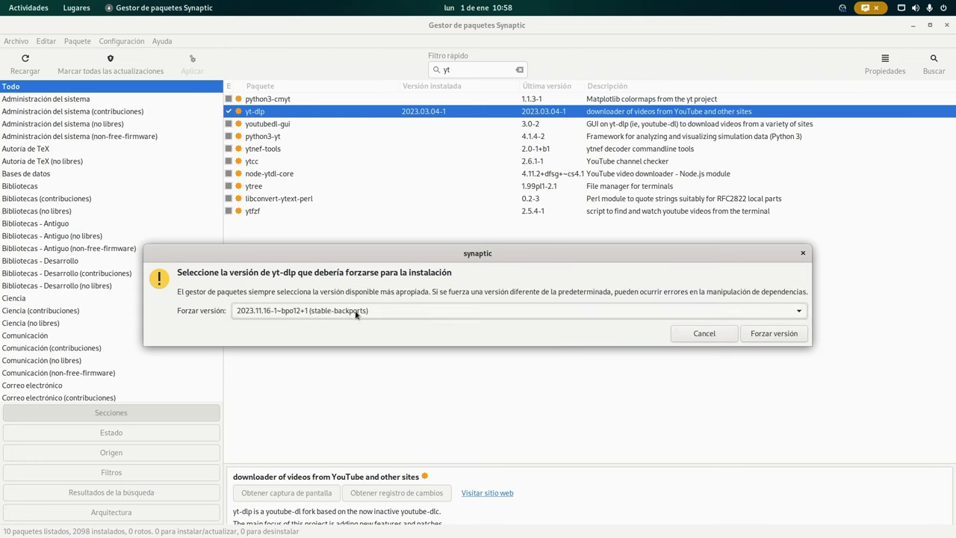
{"action": "left_click", "coordinate": [774, 333]}
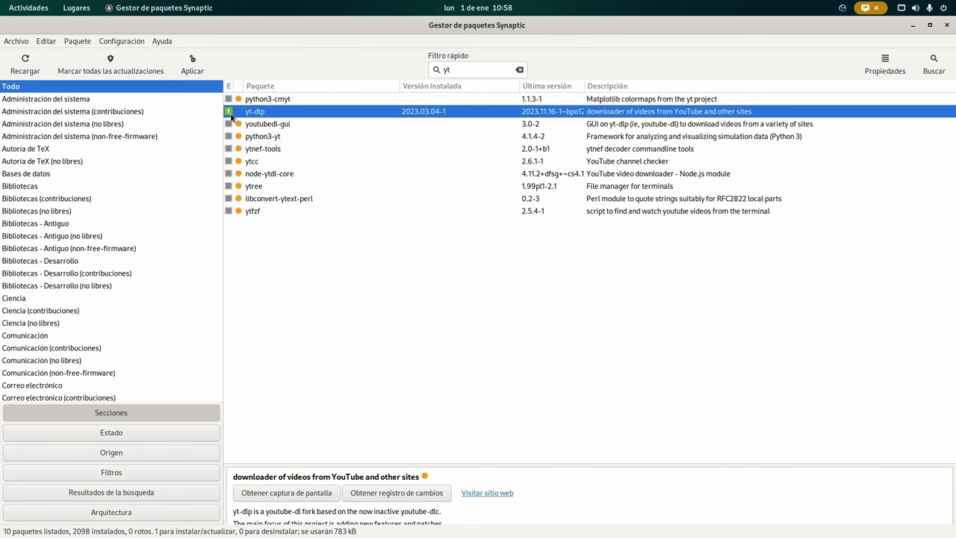
- Check the list of packages marked for update and apply the yt-dlp update
{"action": "left_click", "coordinate": [191, 63]}
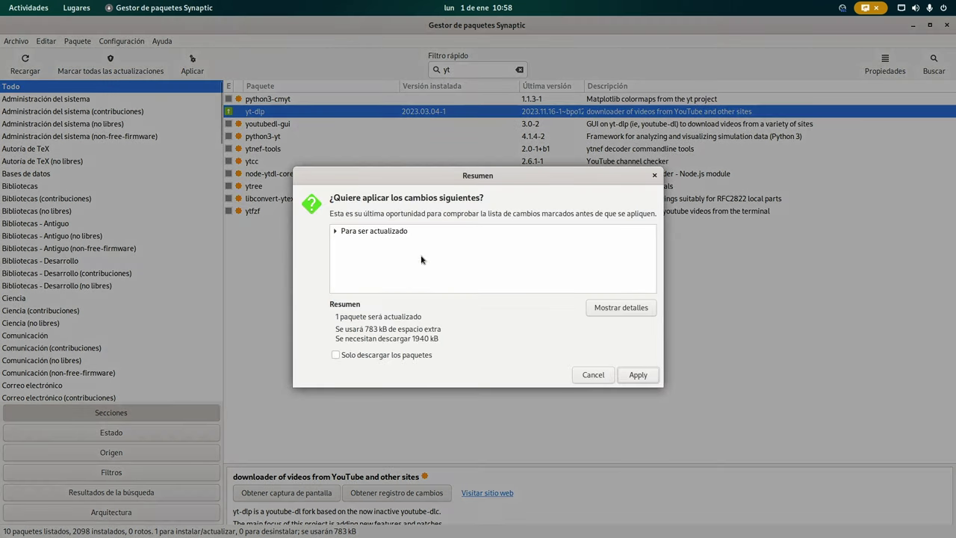
{"action": "left_click", "coordinate": [335, 232]}
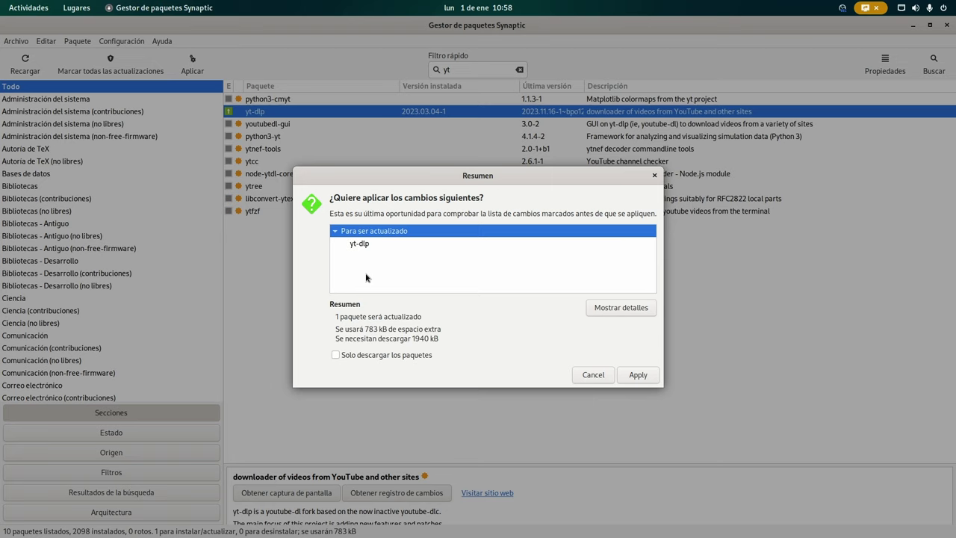
{"action": "left_click", "coordinate": [637, 375]}
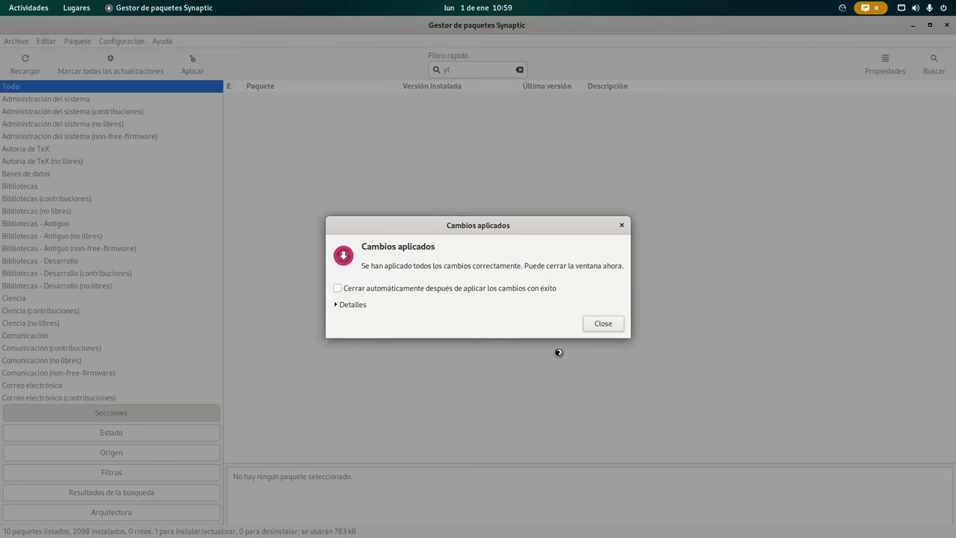
- Dismiss the notice about the applied changes and close the Synaptic package manager
{"action": "left_click", "coordinate": [598, 325]}
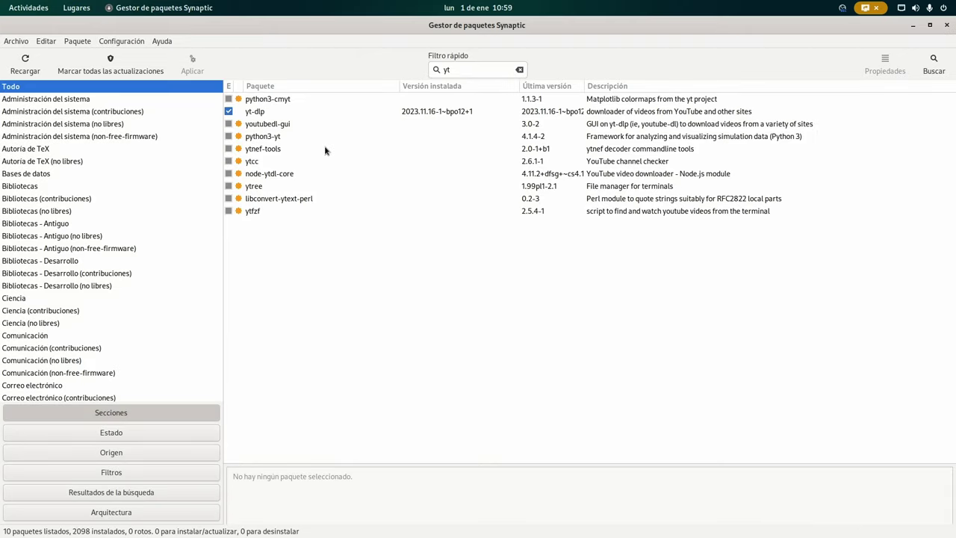
{"action": "left_click", "coordinate": [942, 28]}
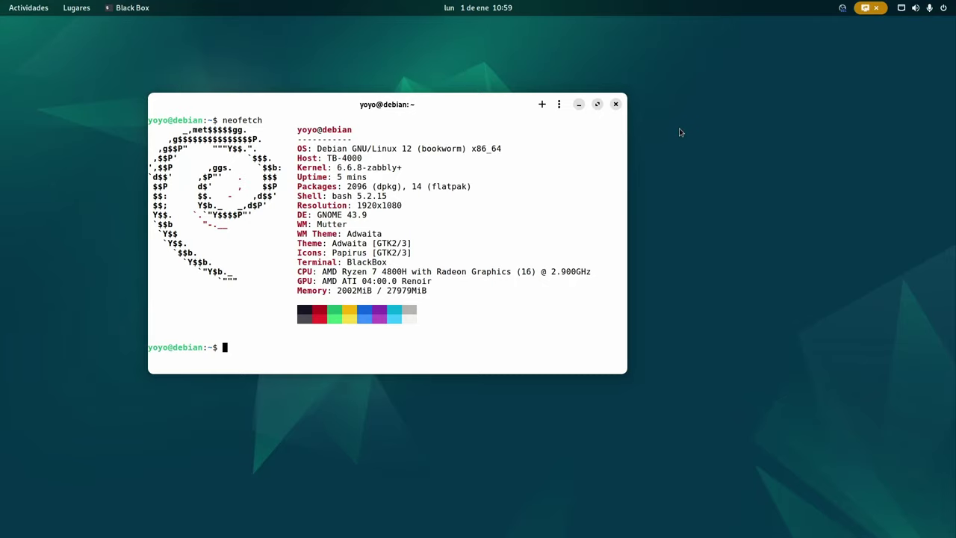
- Open the system settings, review the sound page with its volume levels and its output and input devices, and close the settings
{"action": "key", "text": "super"}
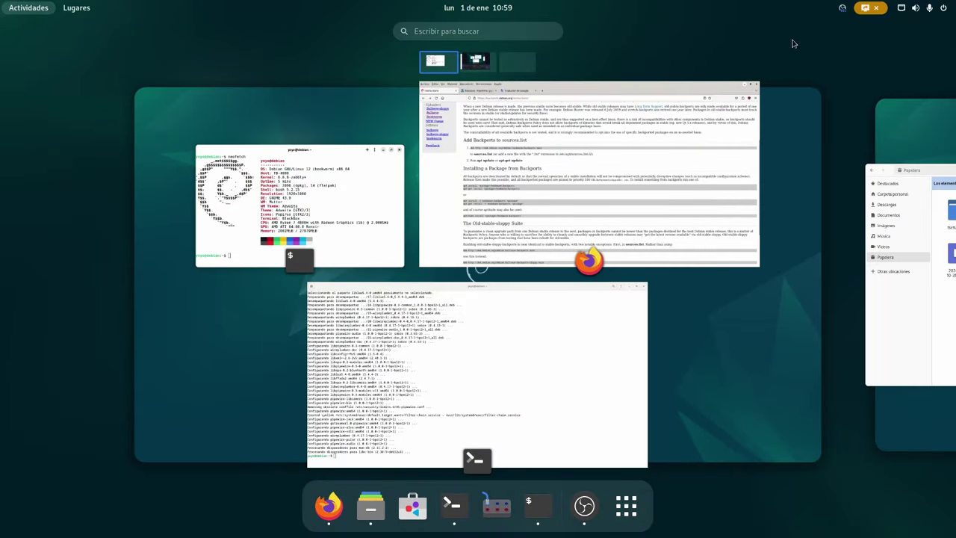
{"action": "left_click", "coordinate": [900, 7]}
{"action": "left_click", "coordinate": [798, 39]}
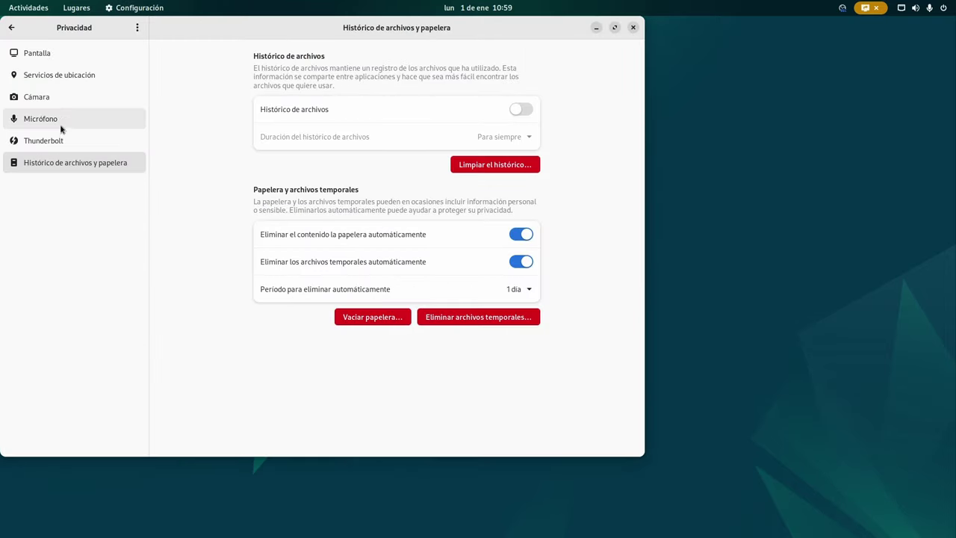
{"action": "left_click", "coordinate": [11, 27]}
{"action": "left_click", "coordinate": [56, 316]}
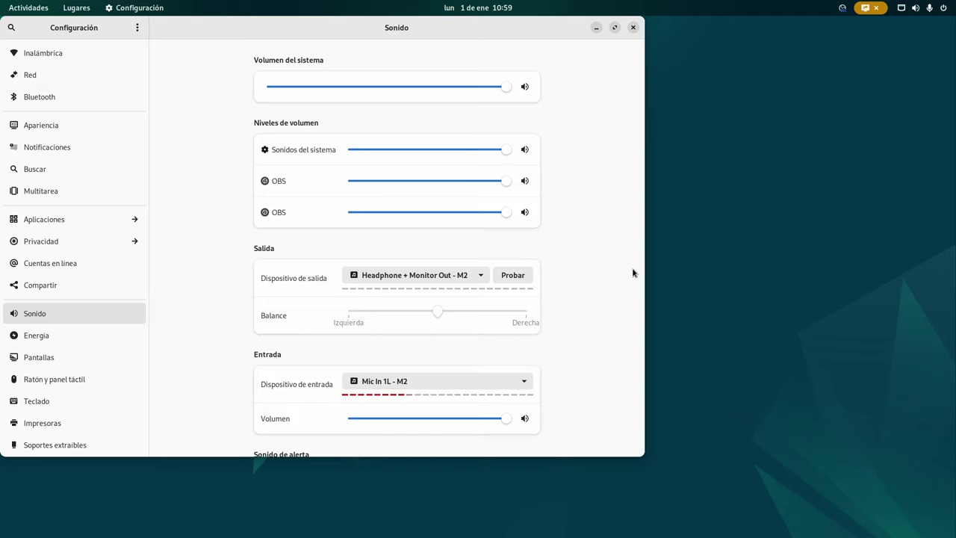
{"action": "left_click_drag", "start_coordinate": [323, 31], "coordinate": [455, 36]}
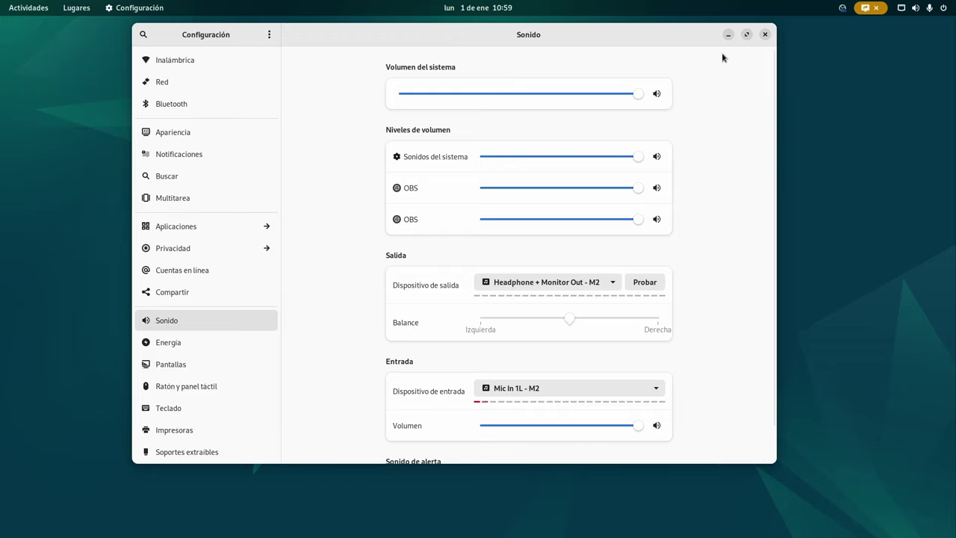
{"action": "left_click", "coordinate": [766, 35]}
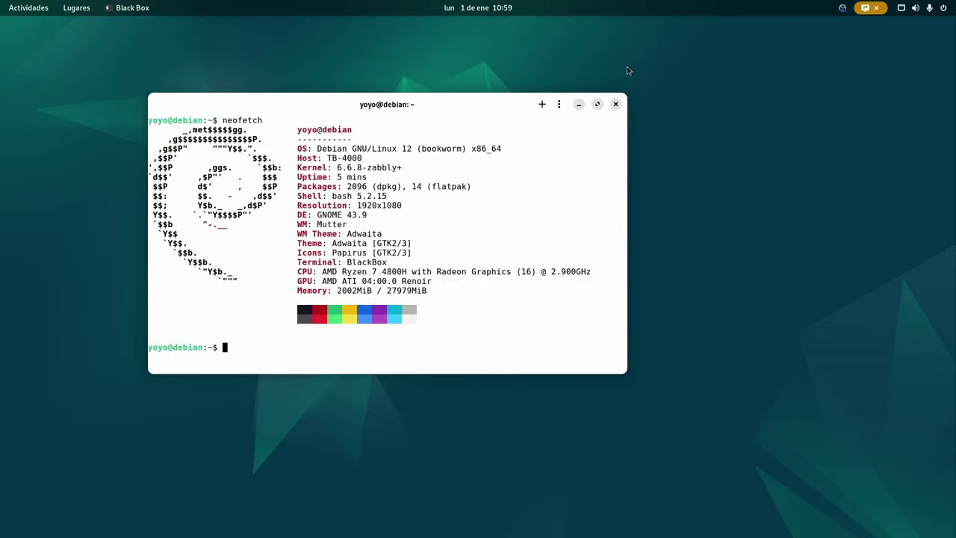
- Switch to OBS Studio, moving its window from the second workspace to the first, and stop the recording
{"action": "left_click_drag", "start_coordinate": [362, 98], "coordinate": [358, 82]}
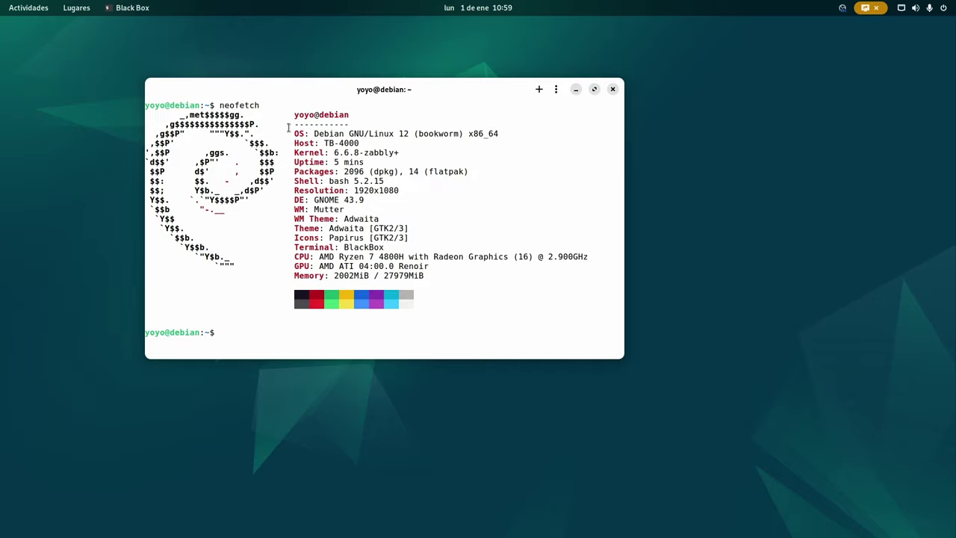
{"action": "mouse_move", "coordinate": [1, 1]}
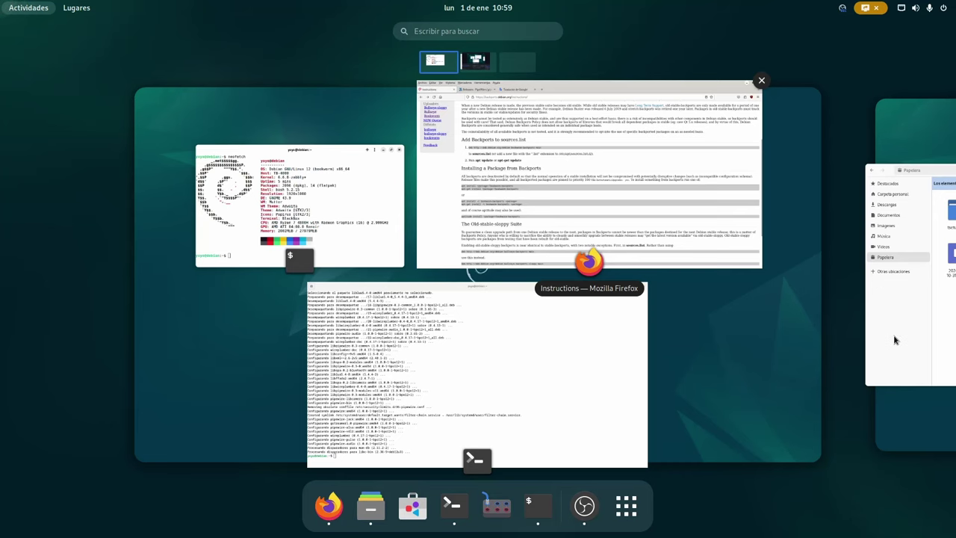
{"action": "left_click", "coordinate": [911, 322]}
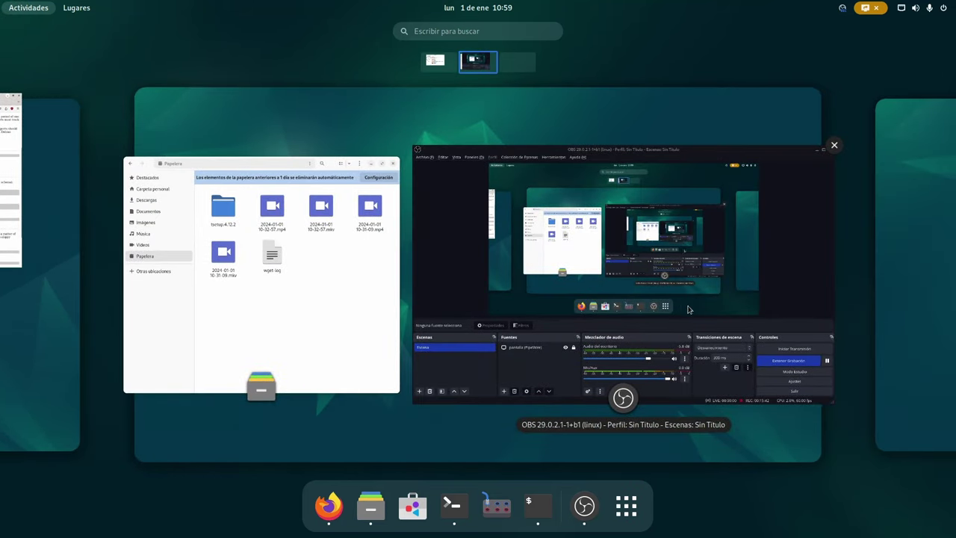
{"action": "left_click_drag", "start_coordinate": [624, 153], "coordinate": [437, 66]}
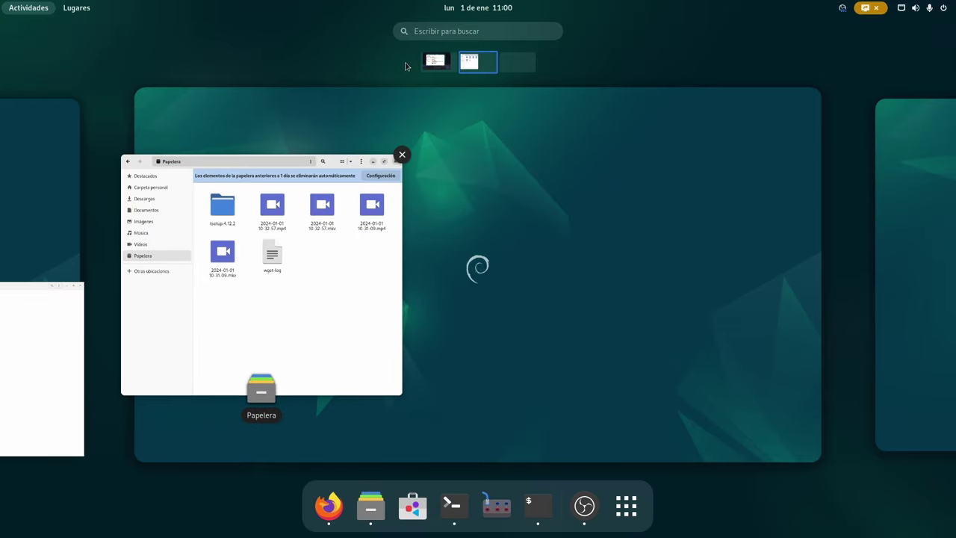
{"action": "left_click", "coordinate": [439, 64]}
{"action": "left_click", "coordinate": [491, 184]}
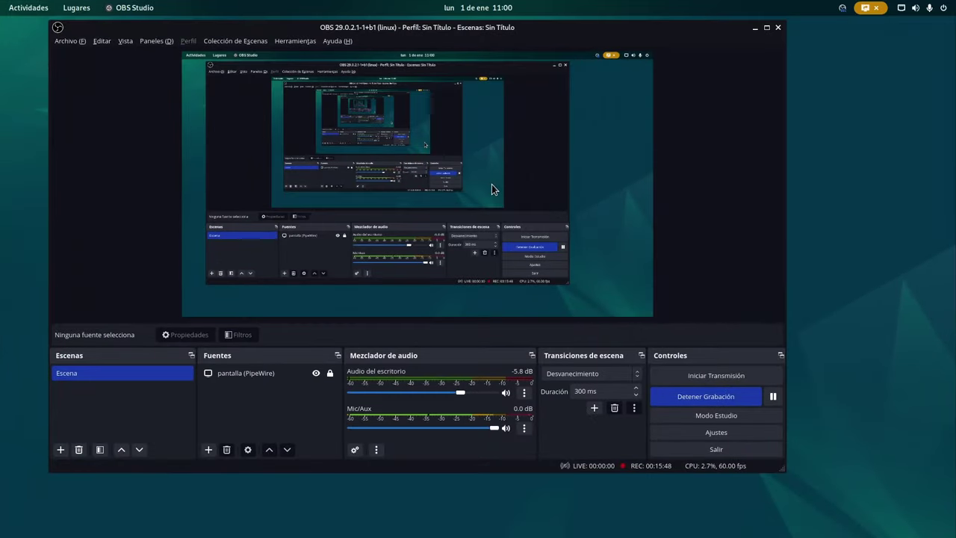
{"action": "left_click_drag", "start_coordinate": [384, 32], "coordinate": [434, 77]}
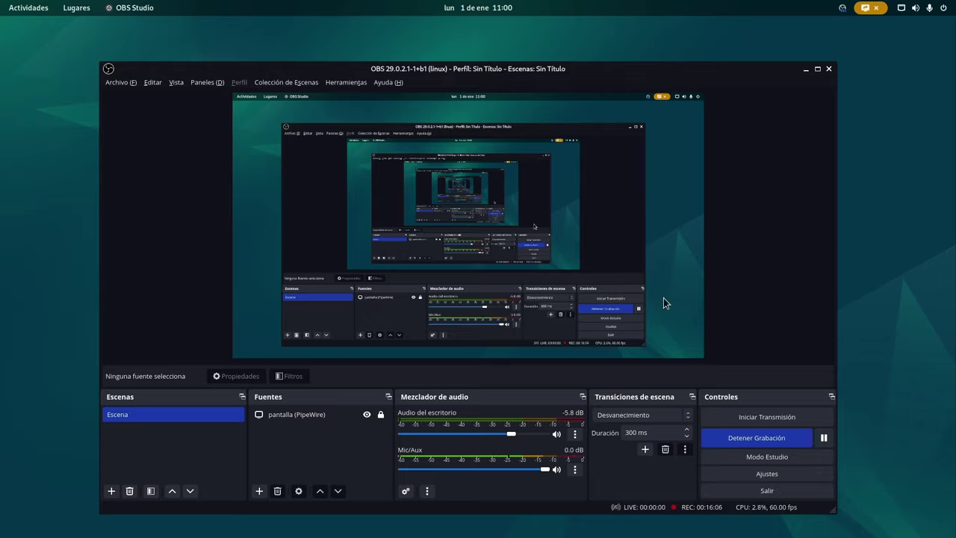
{"action": "left_click", "coordinate": [755, 440]}
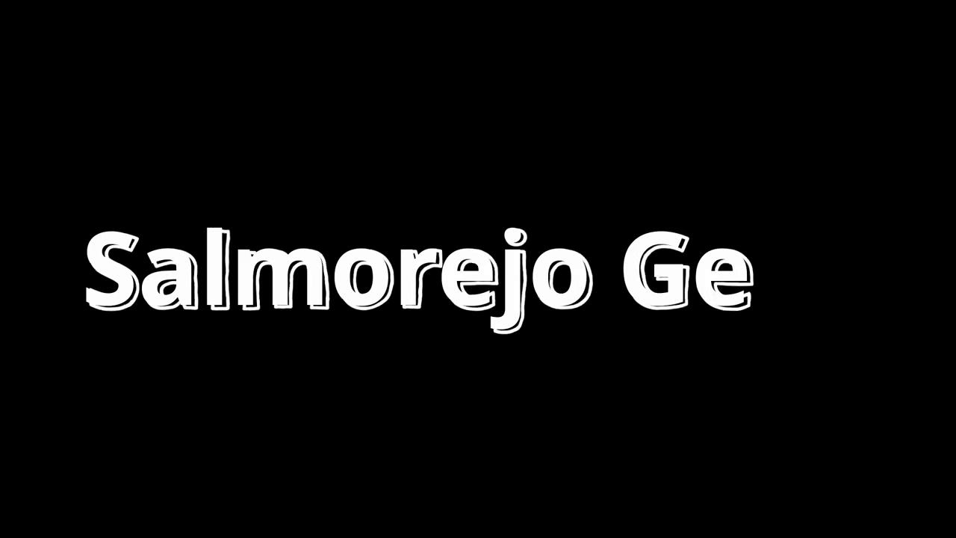